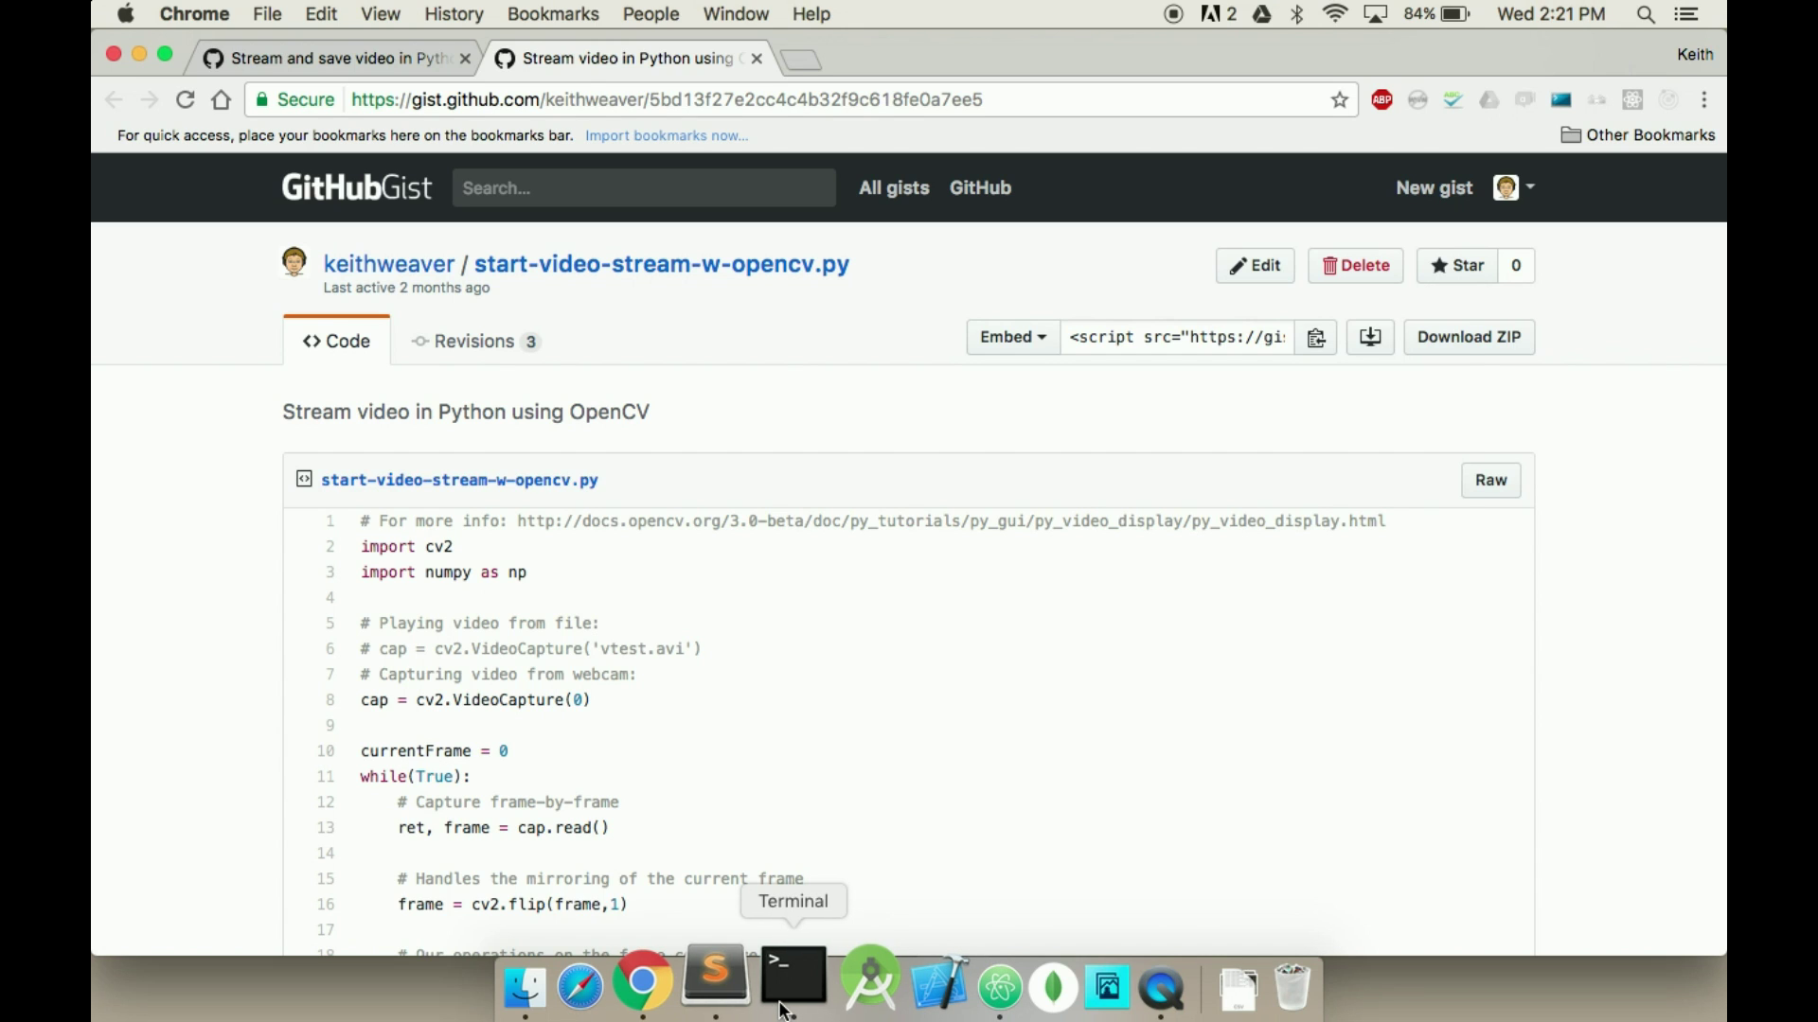
Activate the cv virtual environment with 'workon cv' in a new Terminal window
click(780, 1006)
text(work)
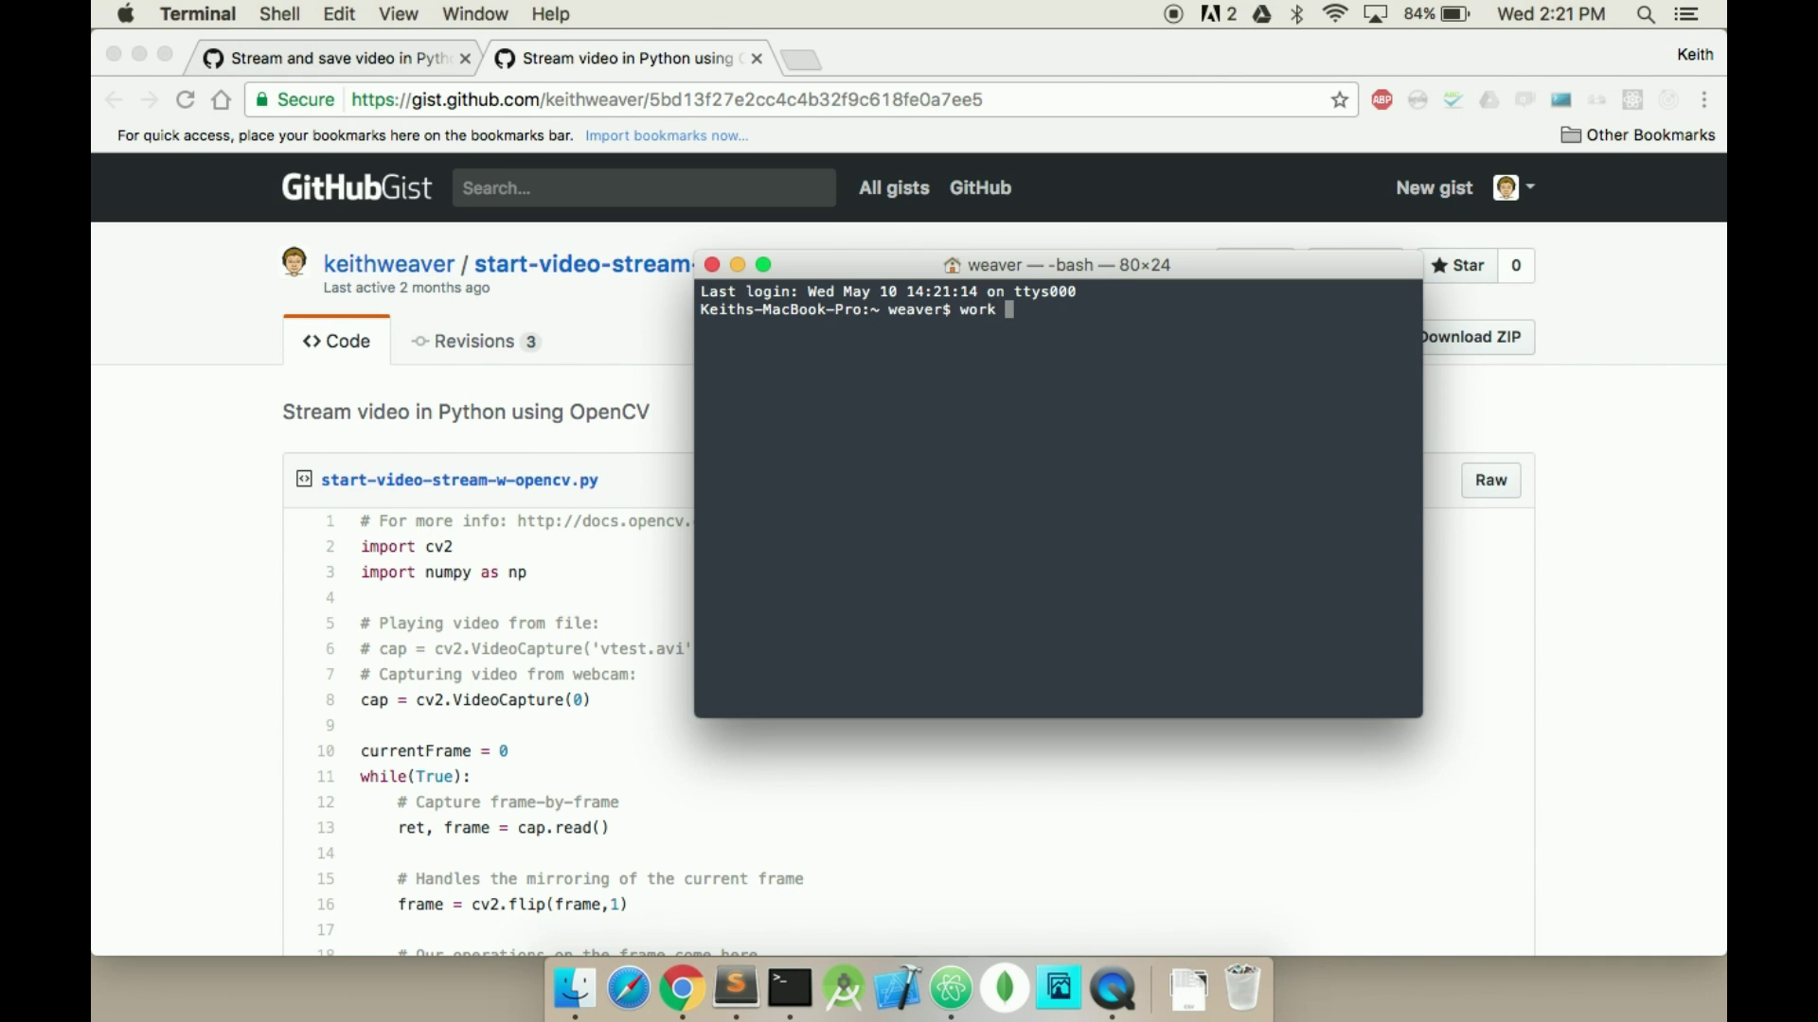
text(on cv)
key(Return)
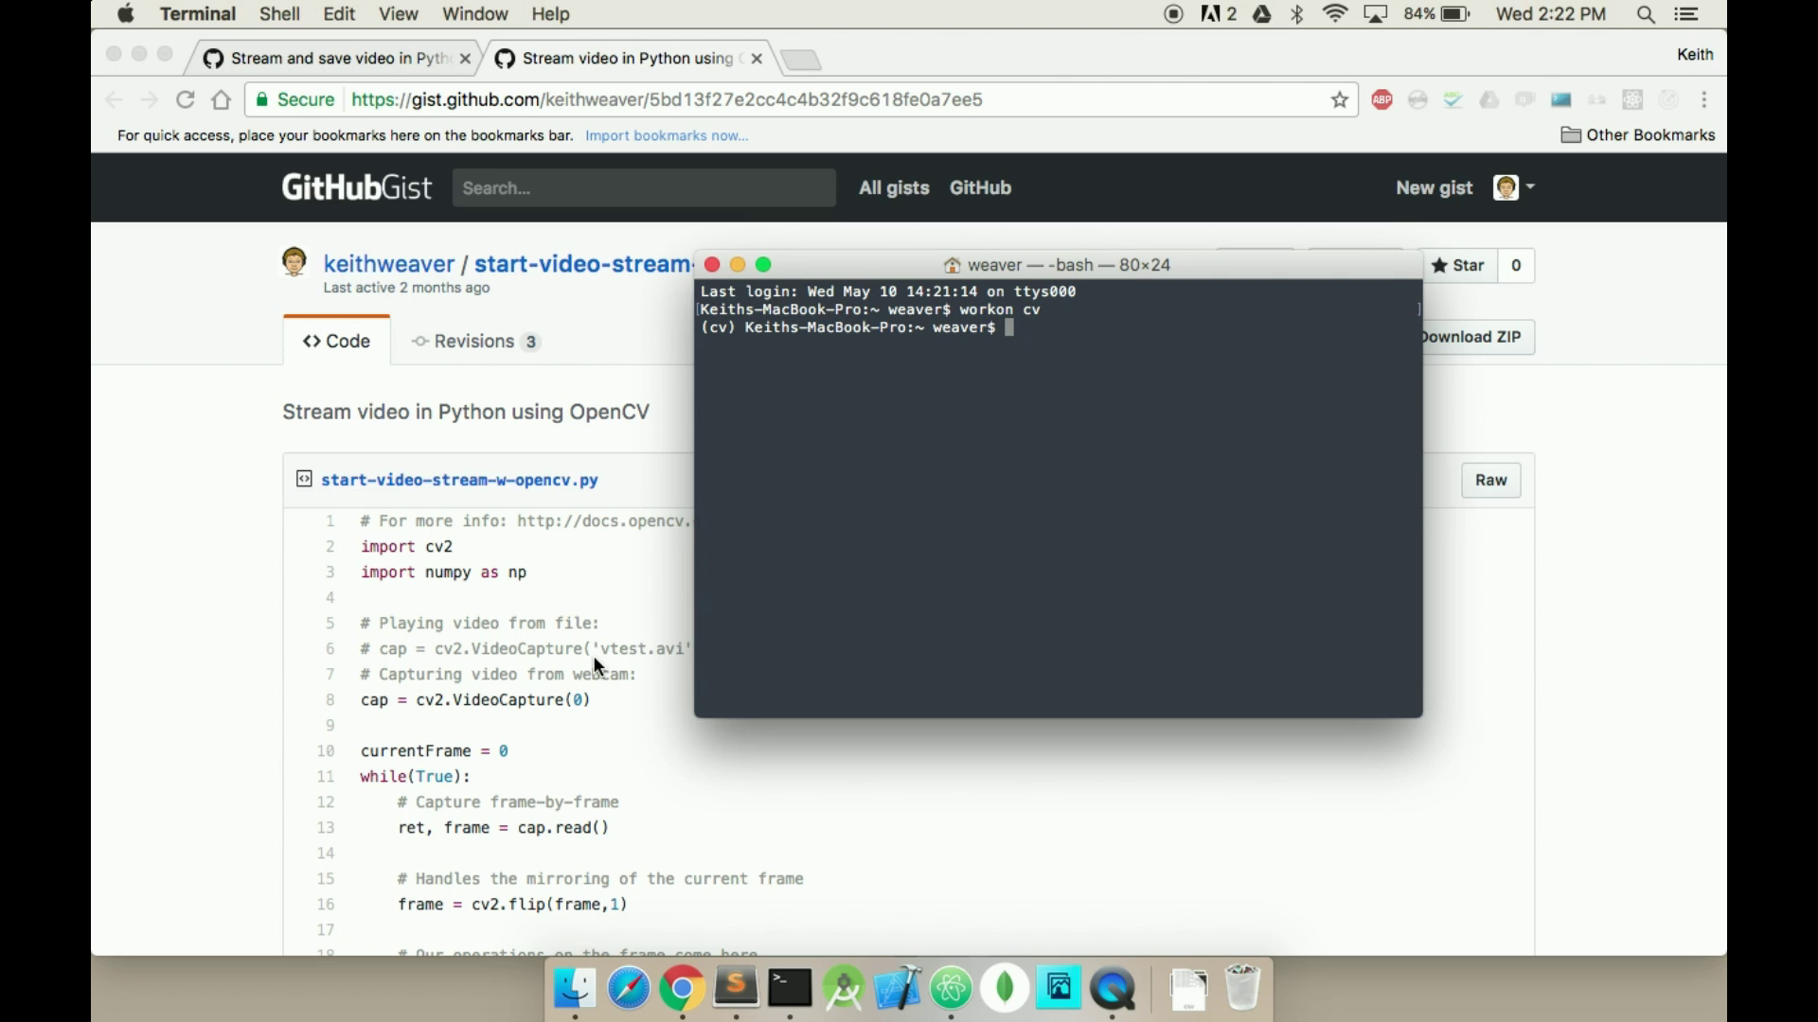
key(ctrl+Right)
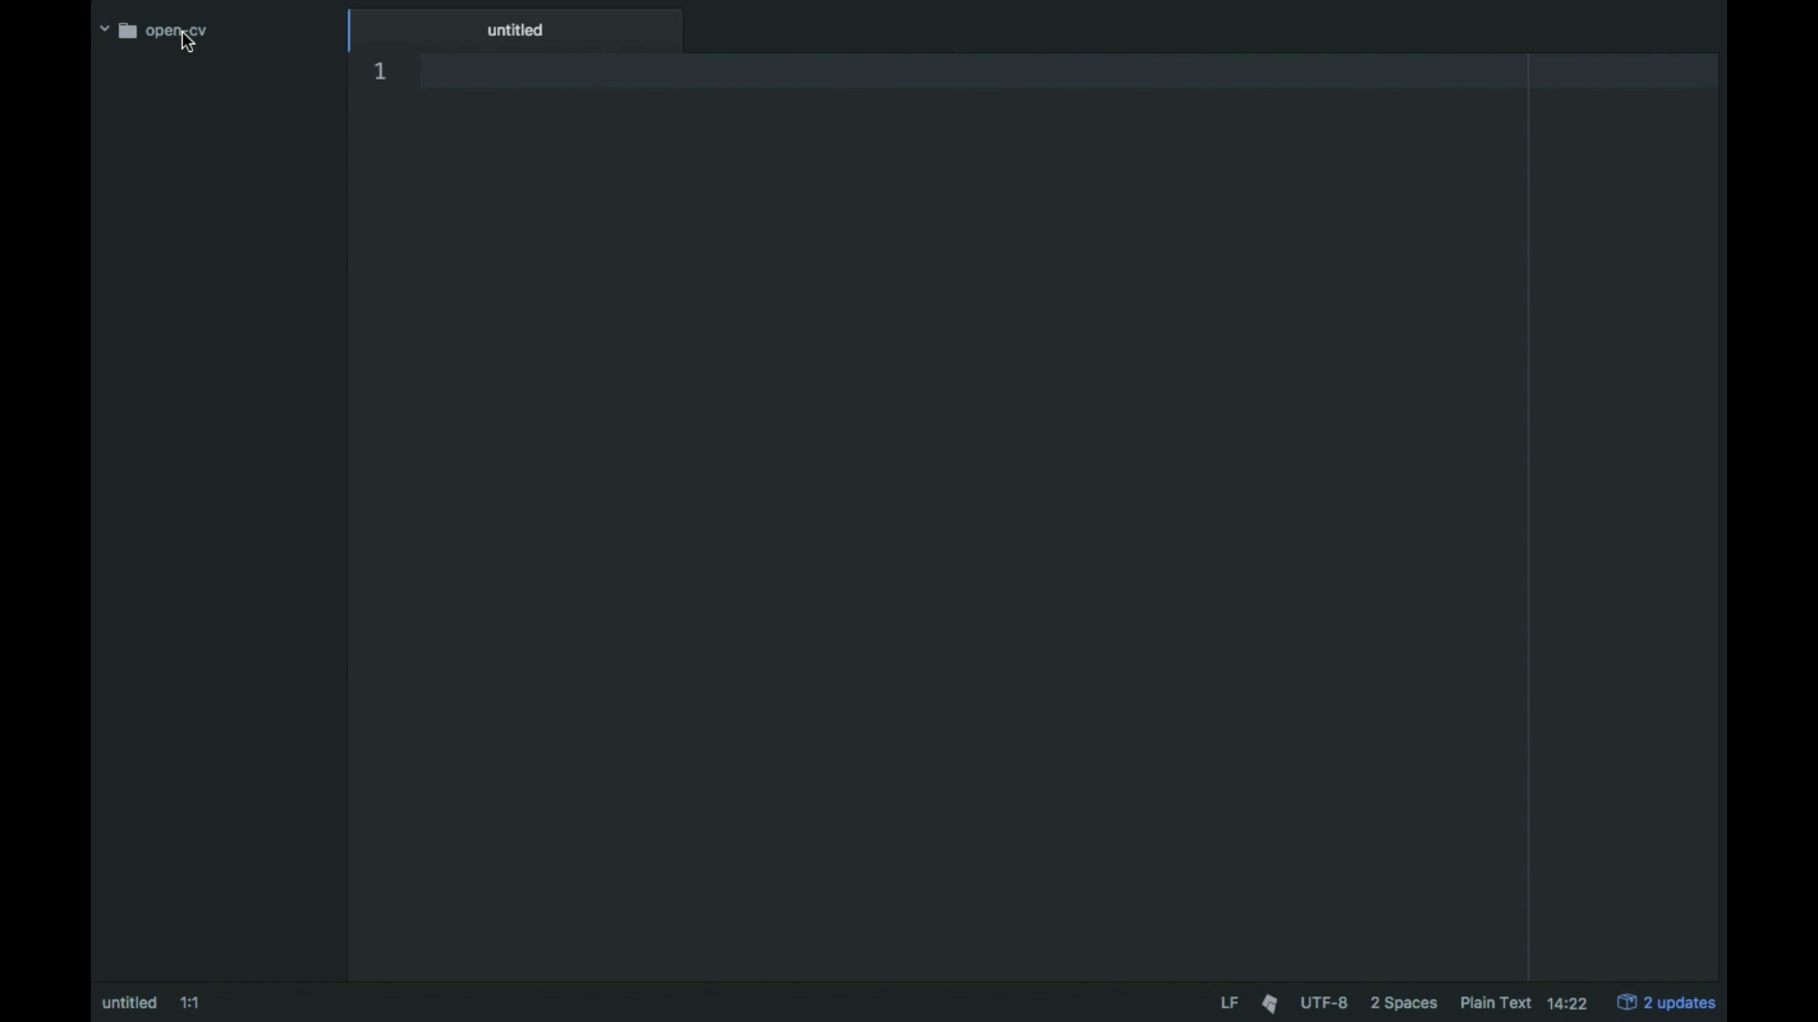
Add an empty stream.py file to the open-cv folder and close the untitled tab
right_click(184, 40)
click(214, 43)
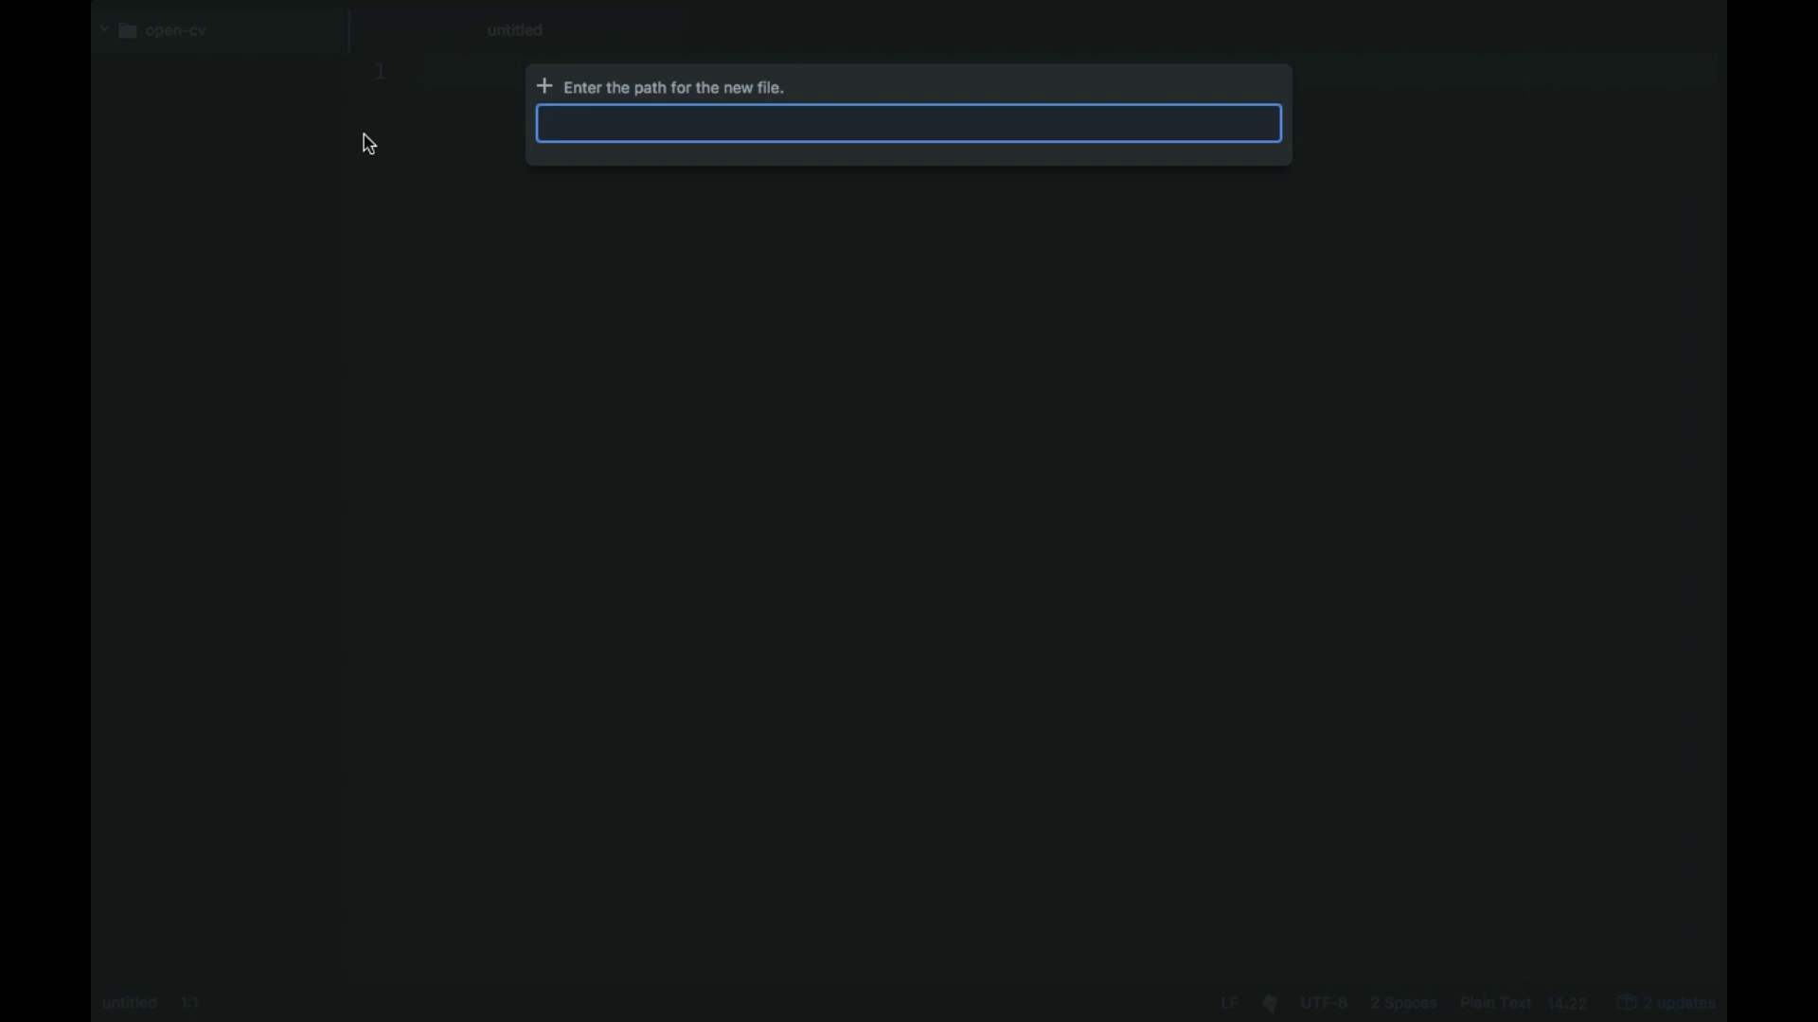
key(ctrl+s)
text(a)
click(1179, 693)
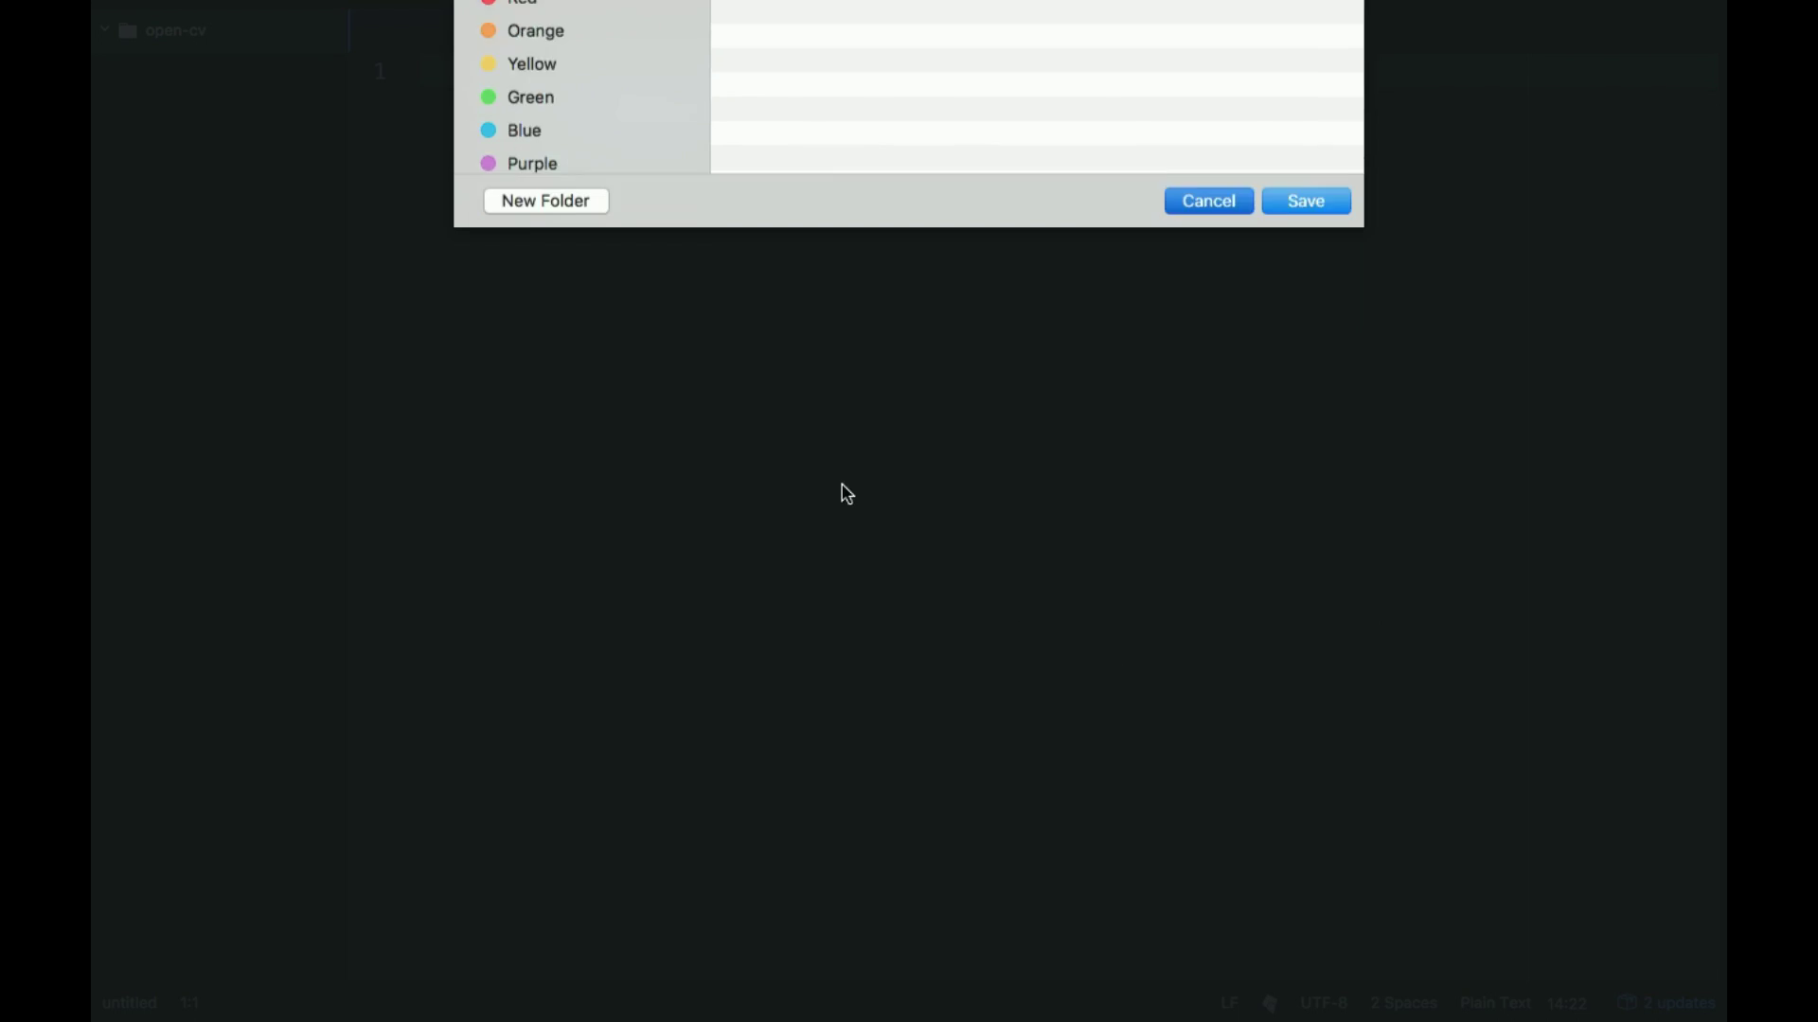
text(stream.py)
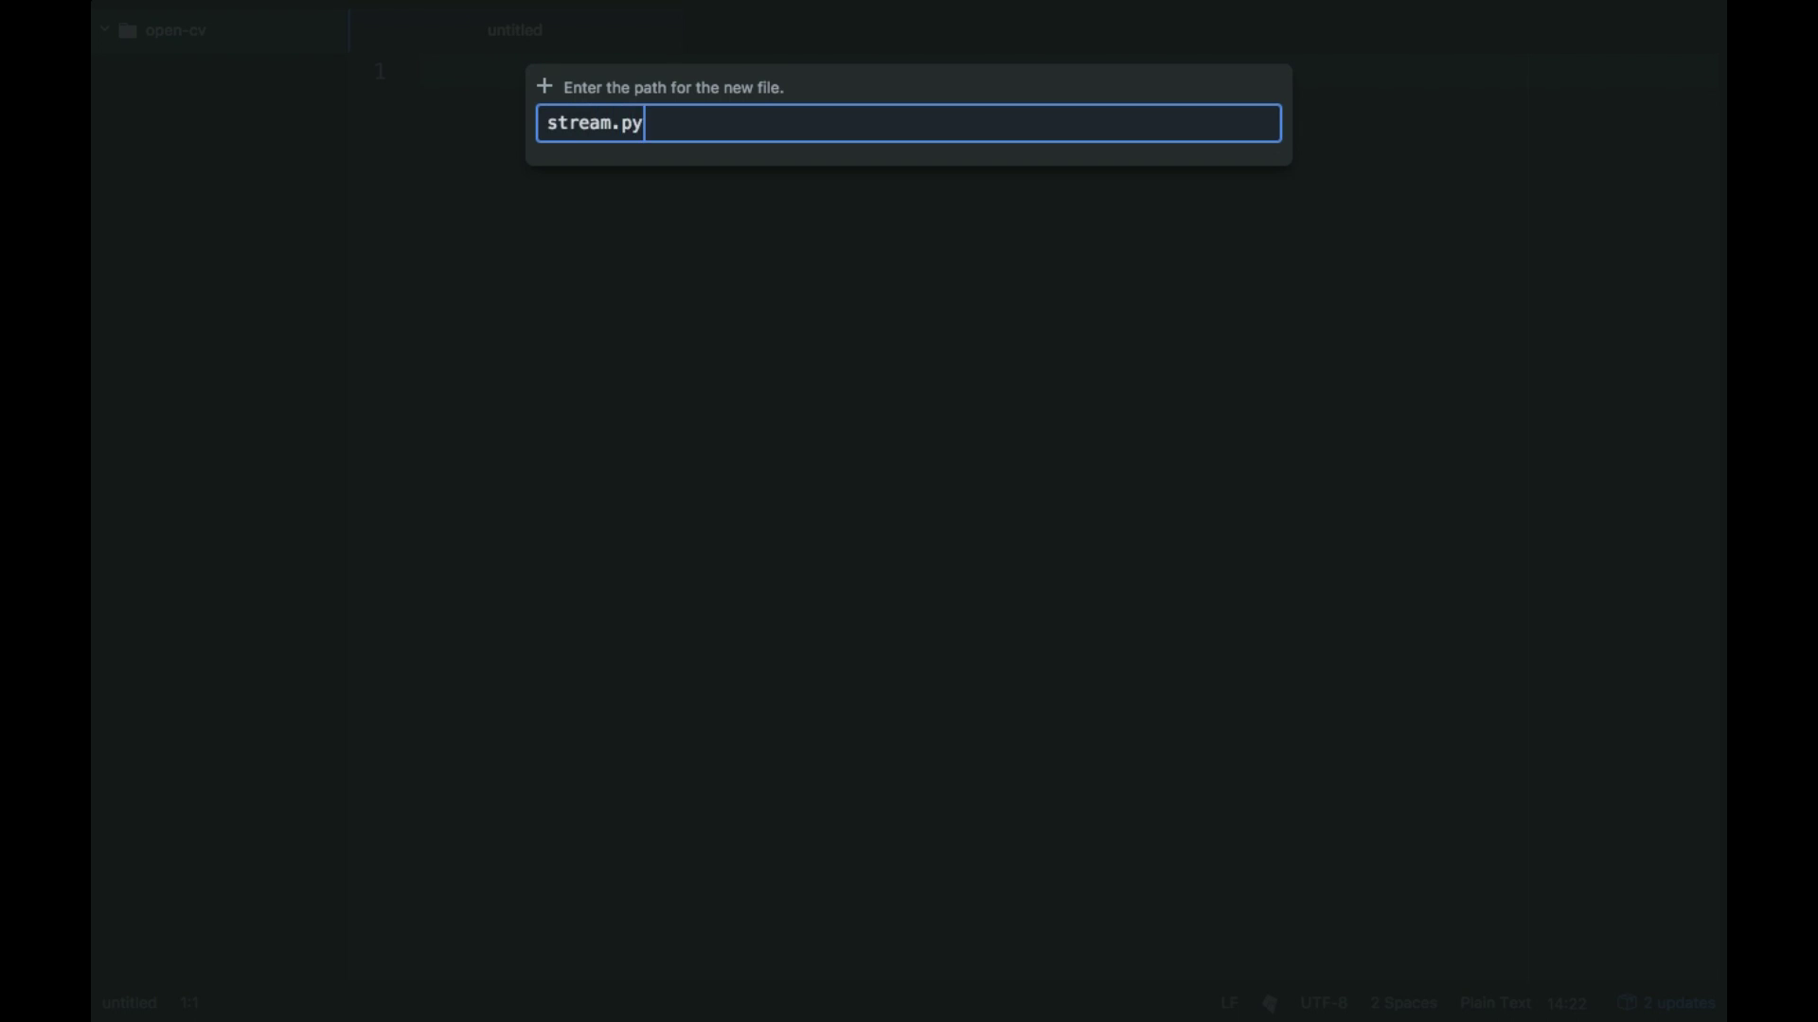
key(Return)
click(661, 30)
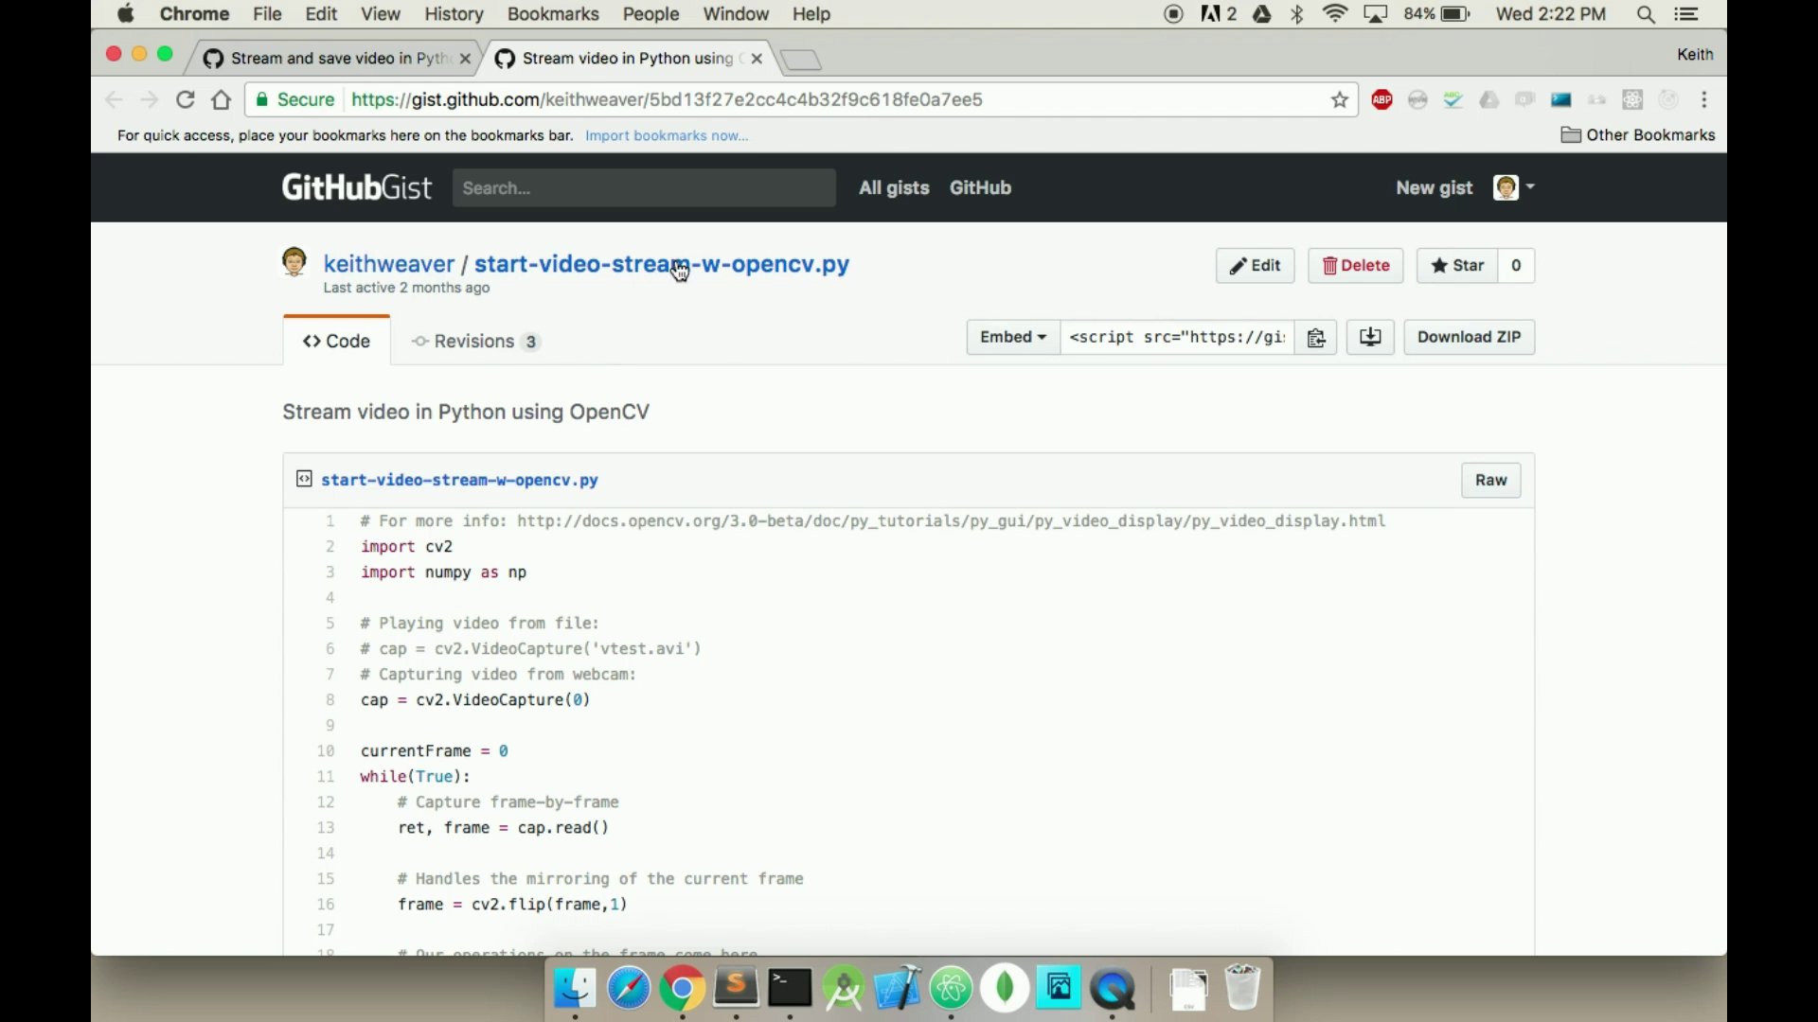
scroll(683, 266, down, 4)
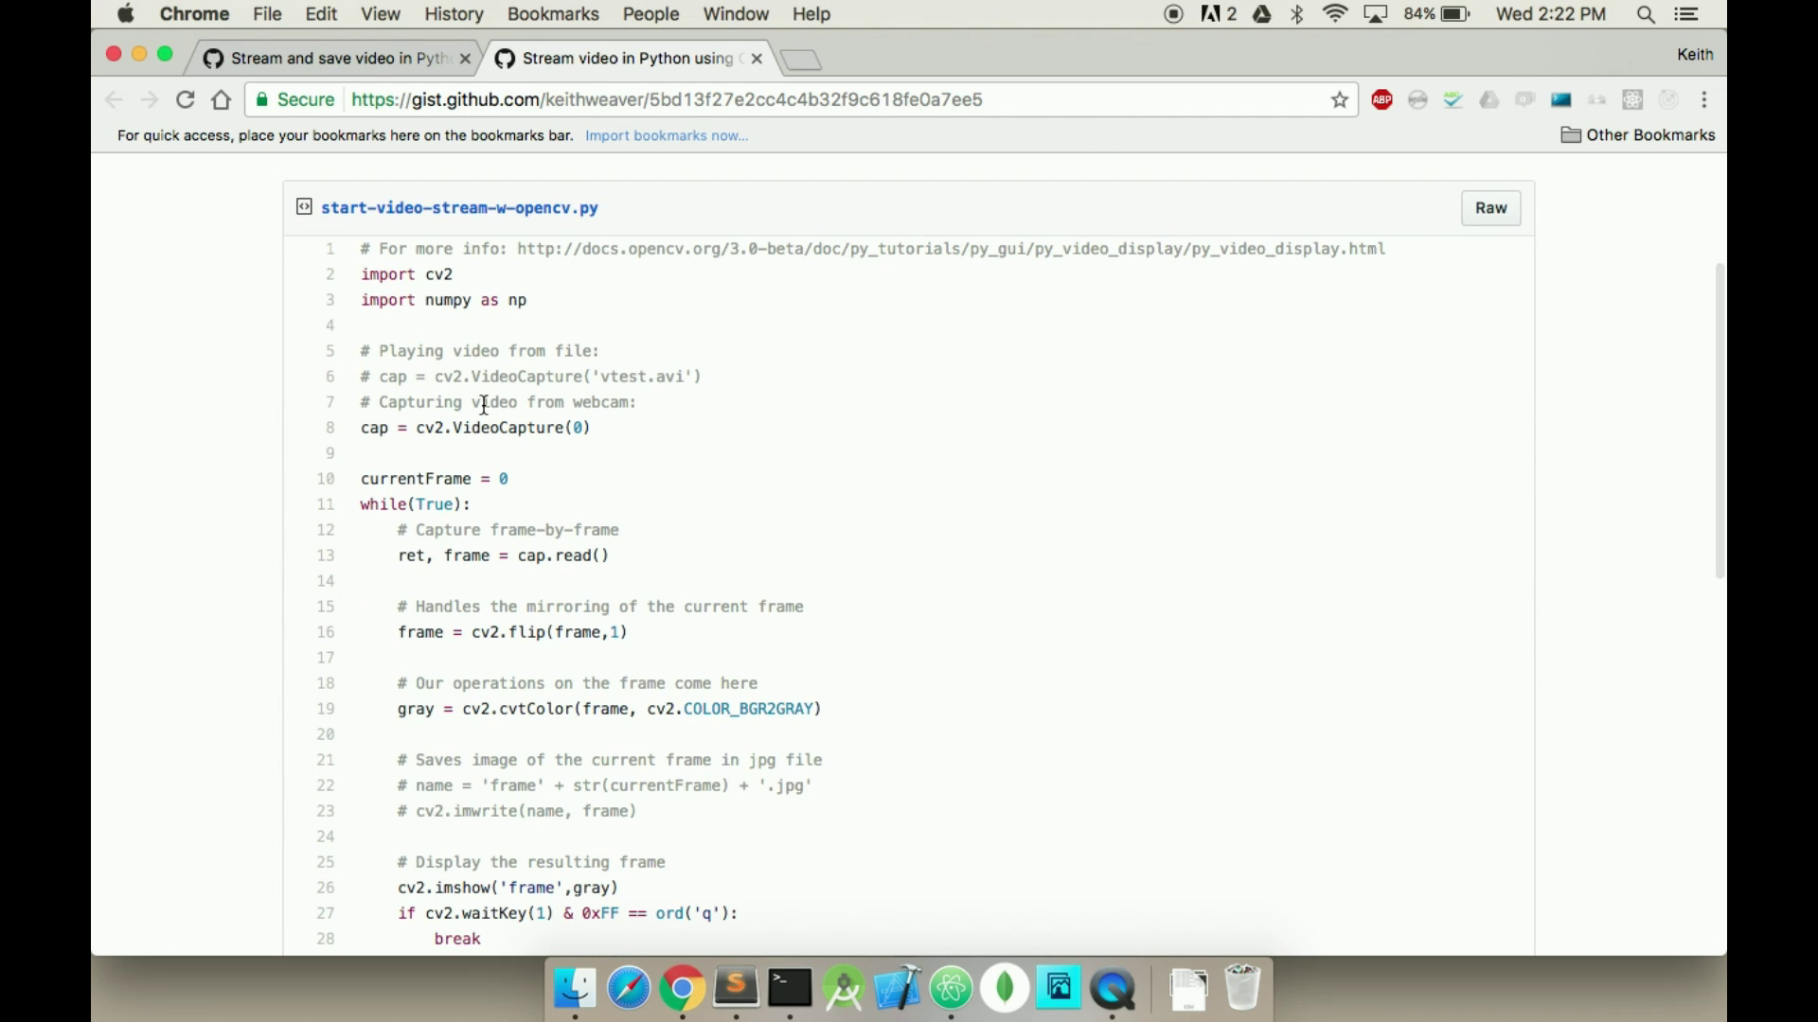
scroll(479, 406, down, 2)
scroll(479, 407, down, 2)
scroll(484, 406, down, 6)
scroll(483, 403, up, 3)
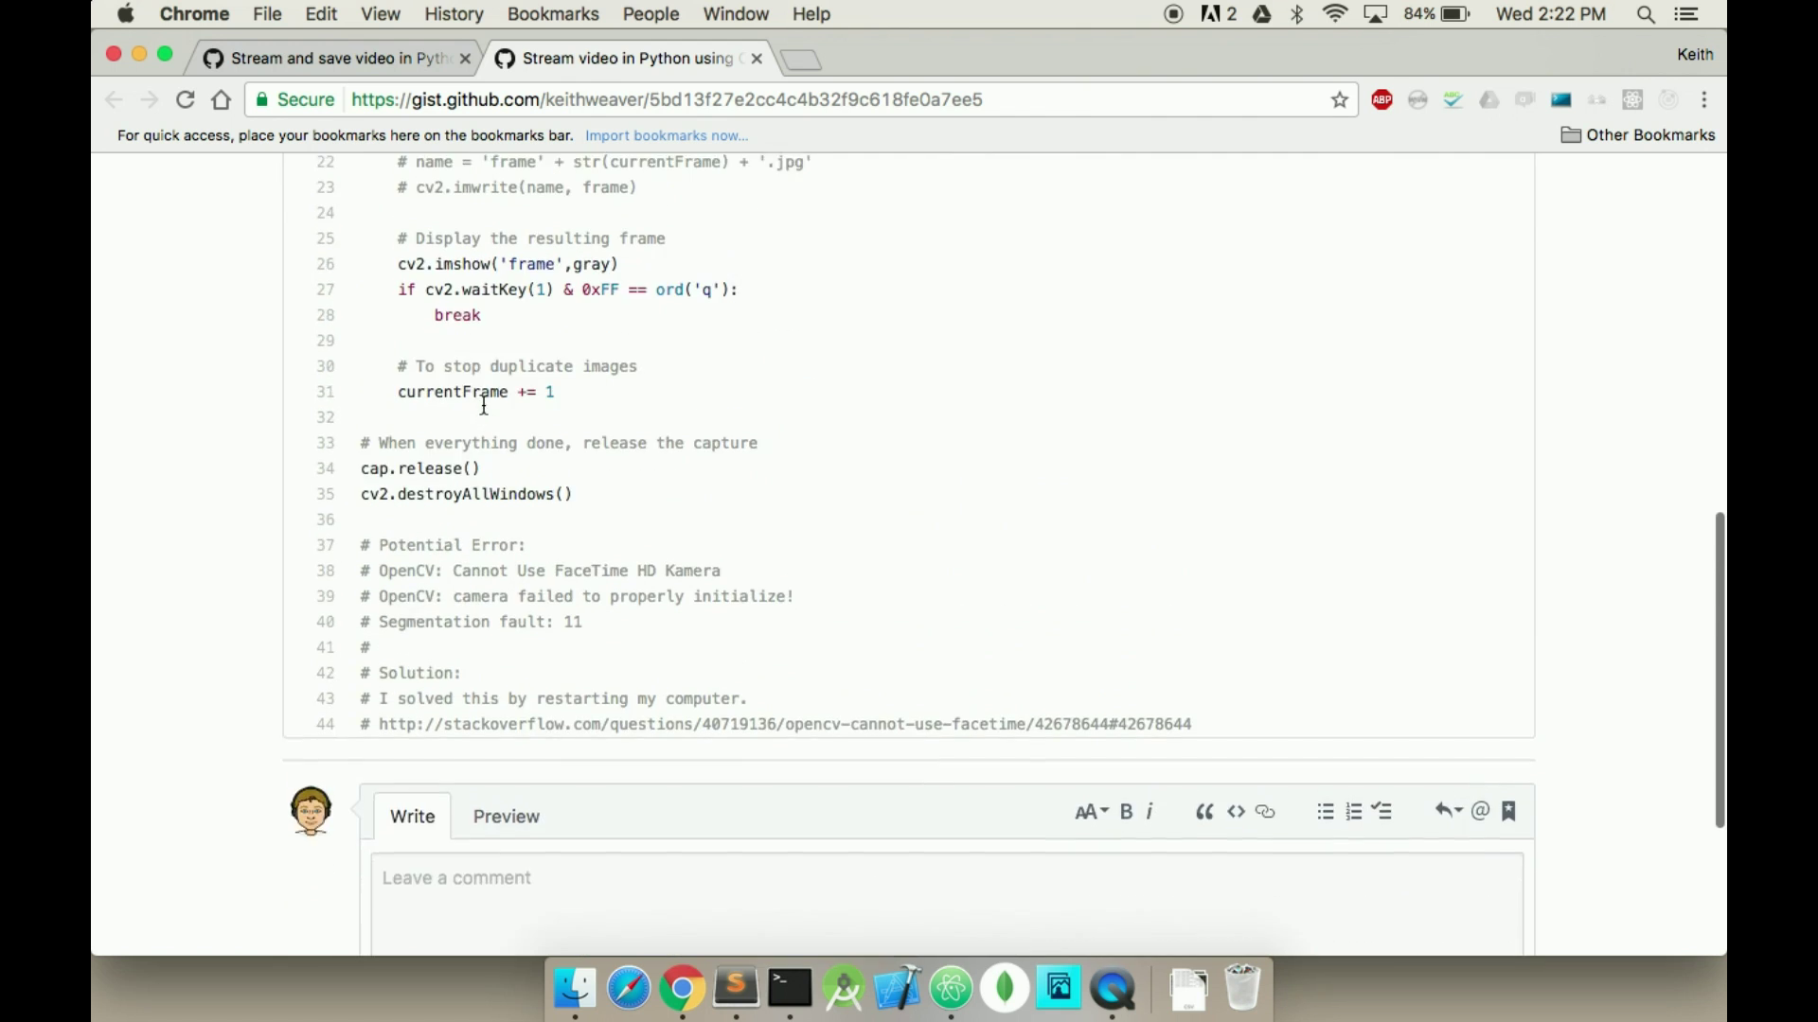
scroll(498, 539, up, 1)
scroll(497, 539, up, 4)
scroll(456, 301, up, 1)
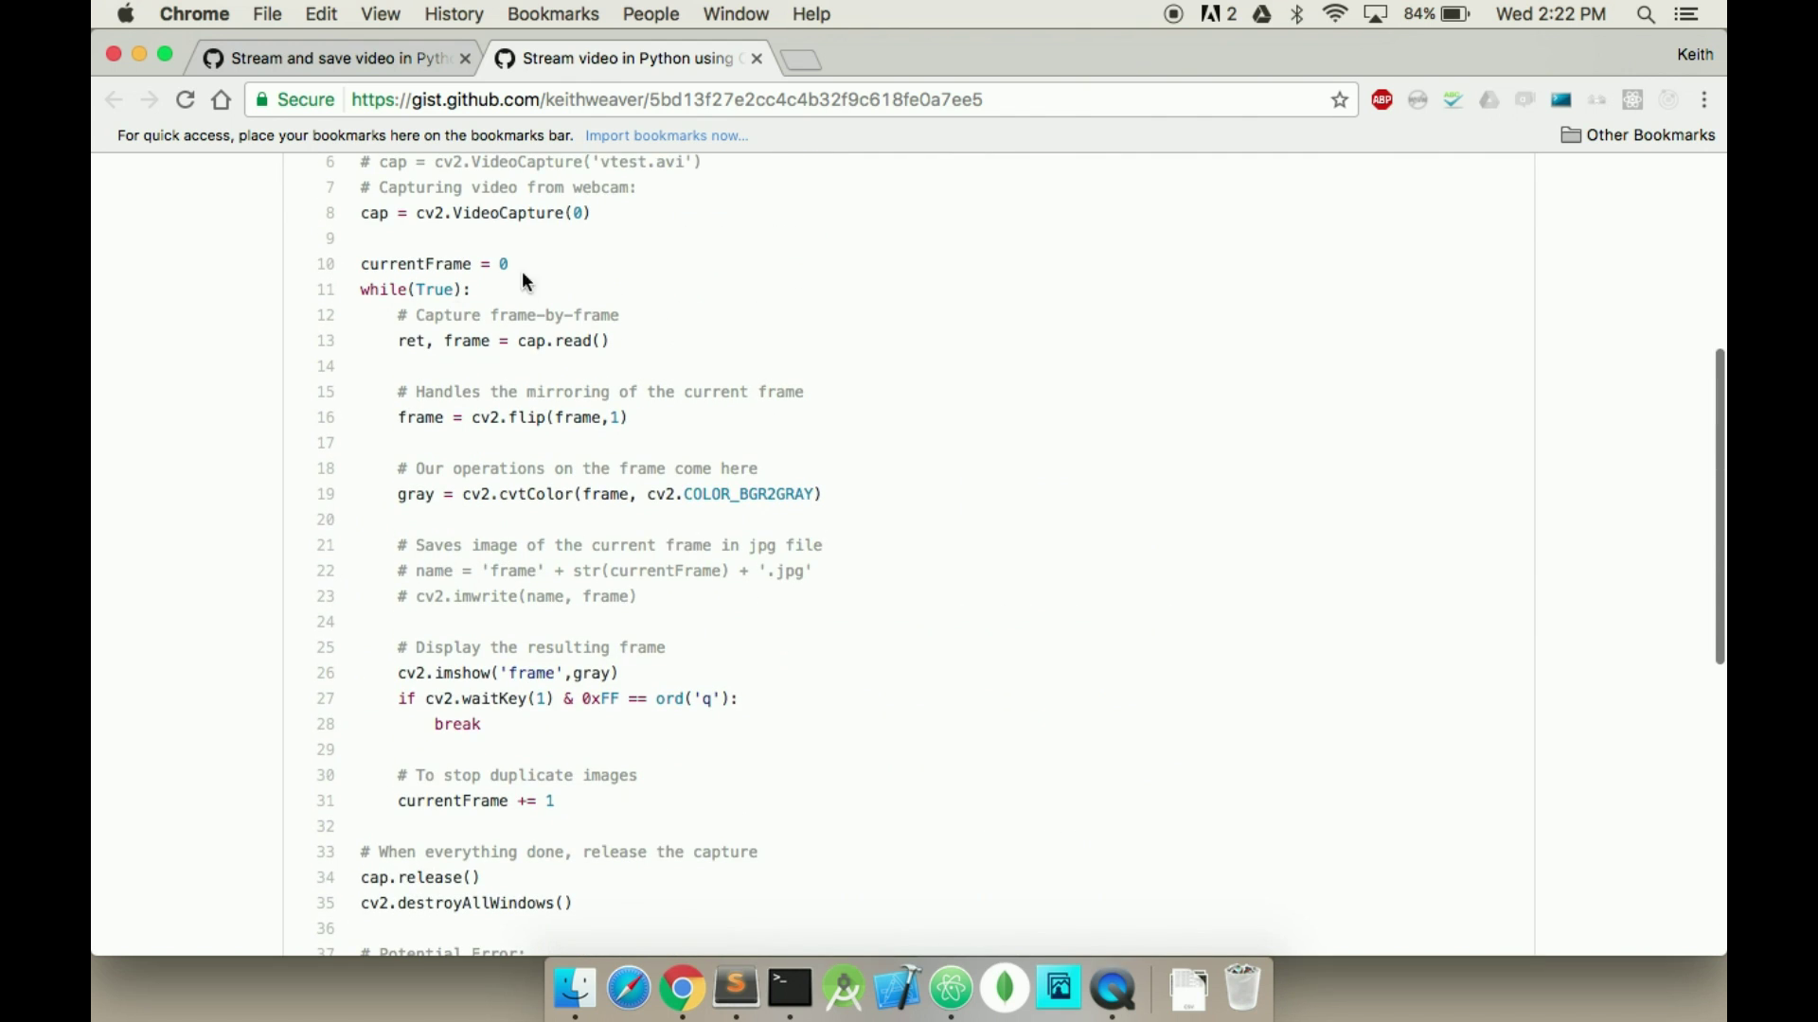
scroll(522, 272, up, 2)
scroll(492, 684, up, 2)
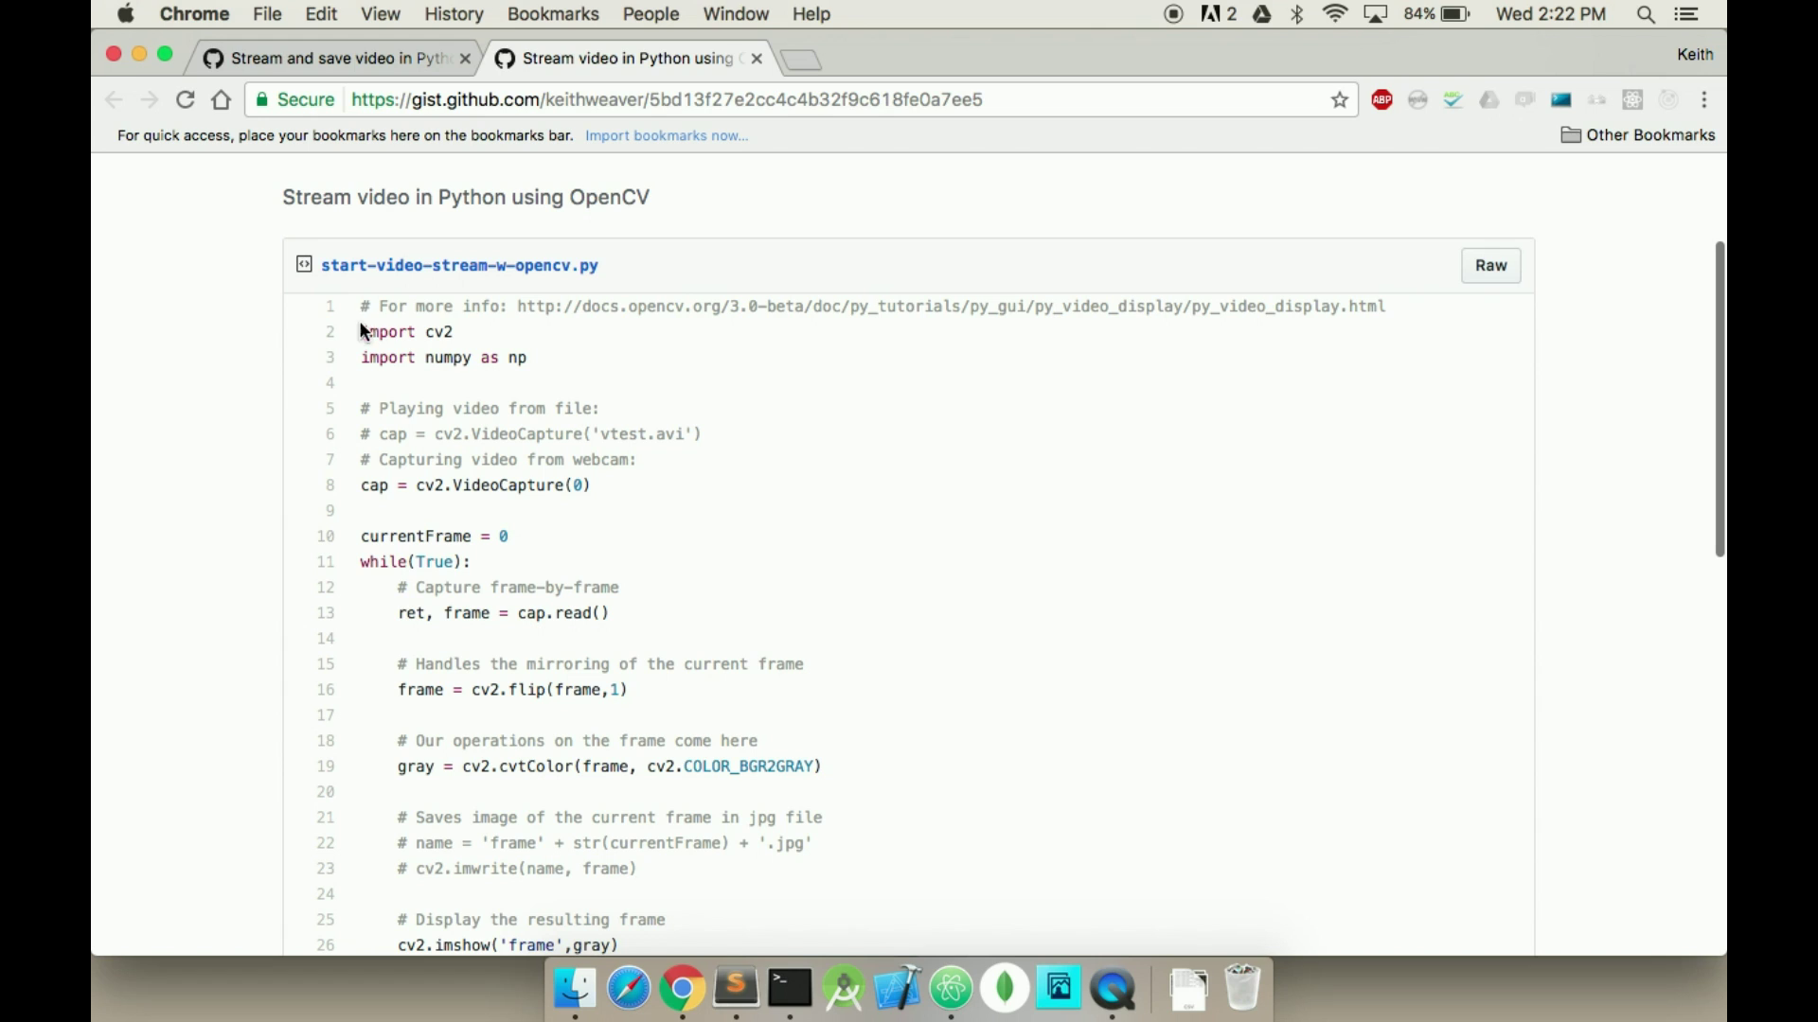
Highlight the gist's two import lines and open the script's raw view
mouse_move(361, 332)
mouse_down()
mouse_move(426, 359)
mouse_move(534, 359)
mouse_up()
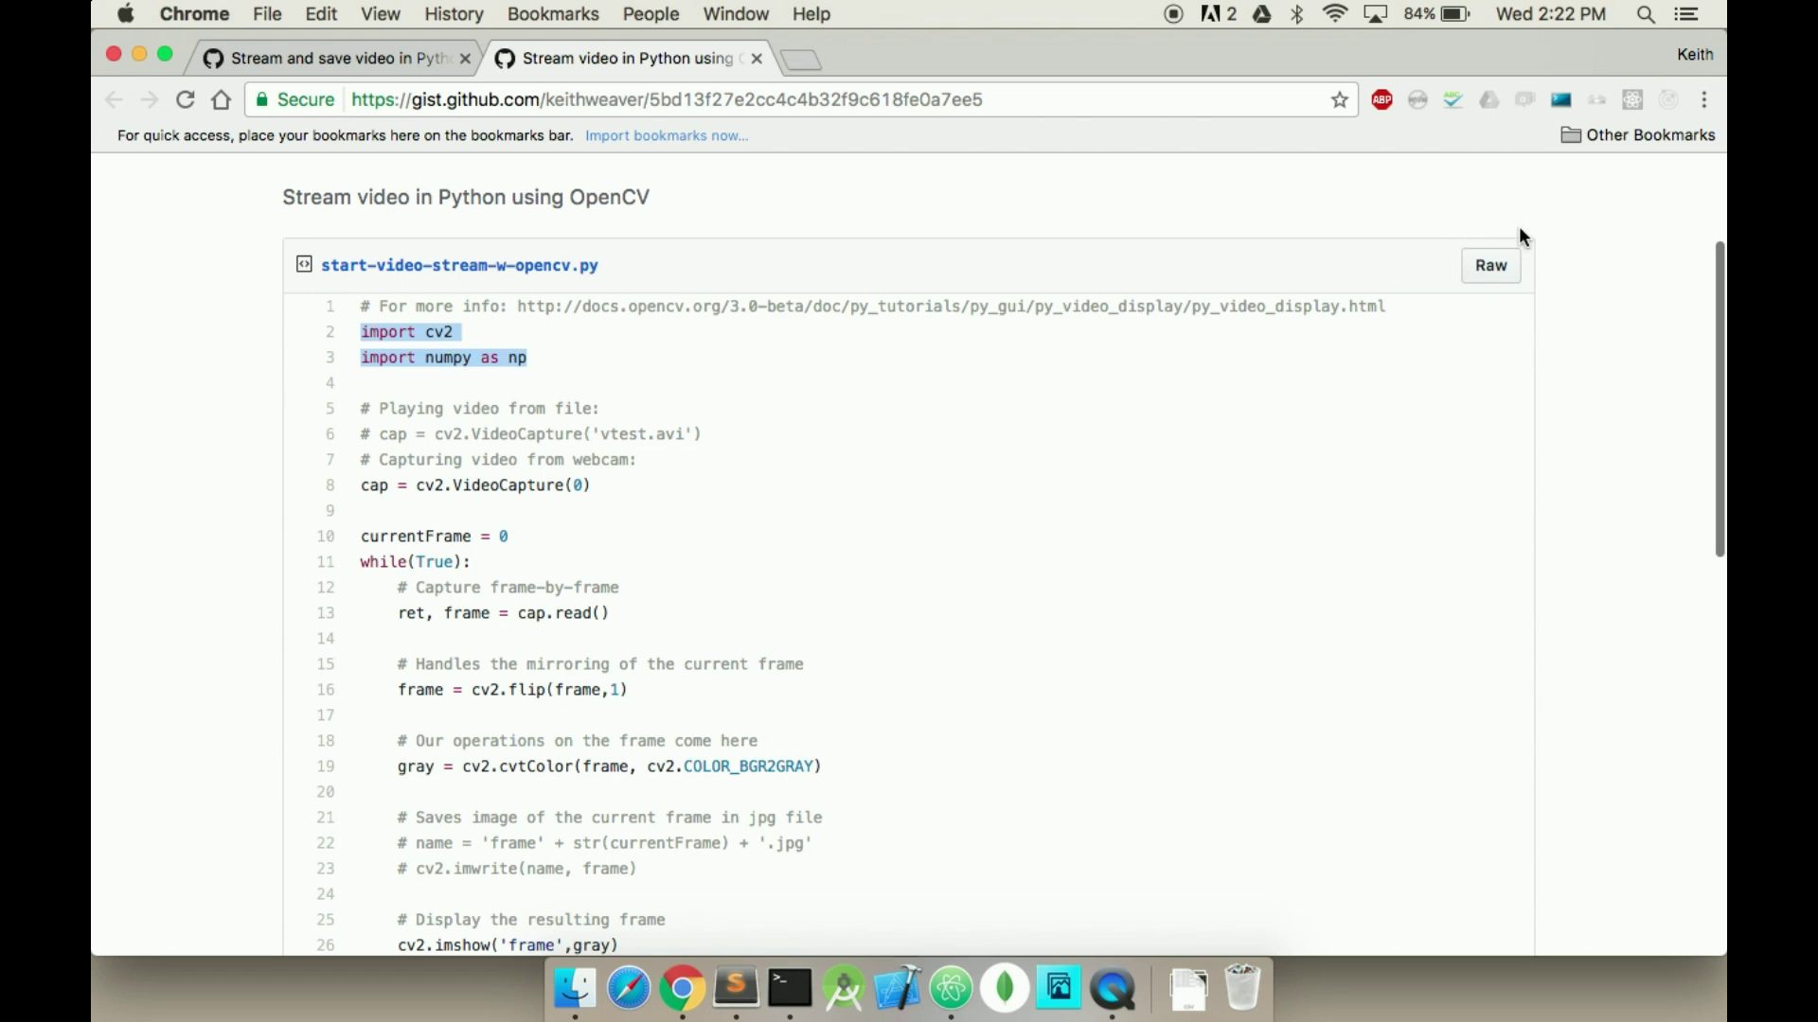
click(1484, 276)
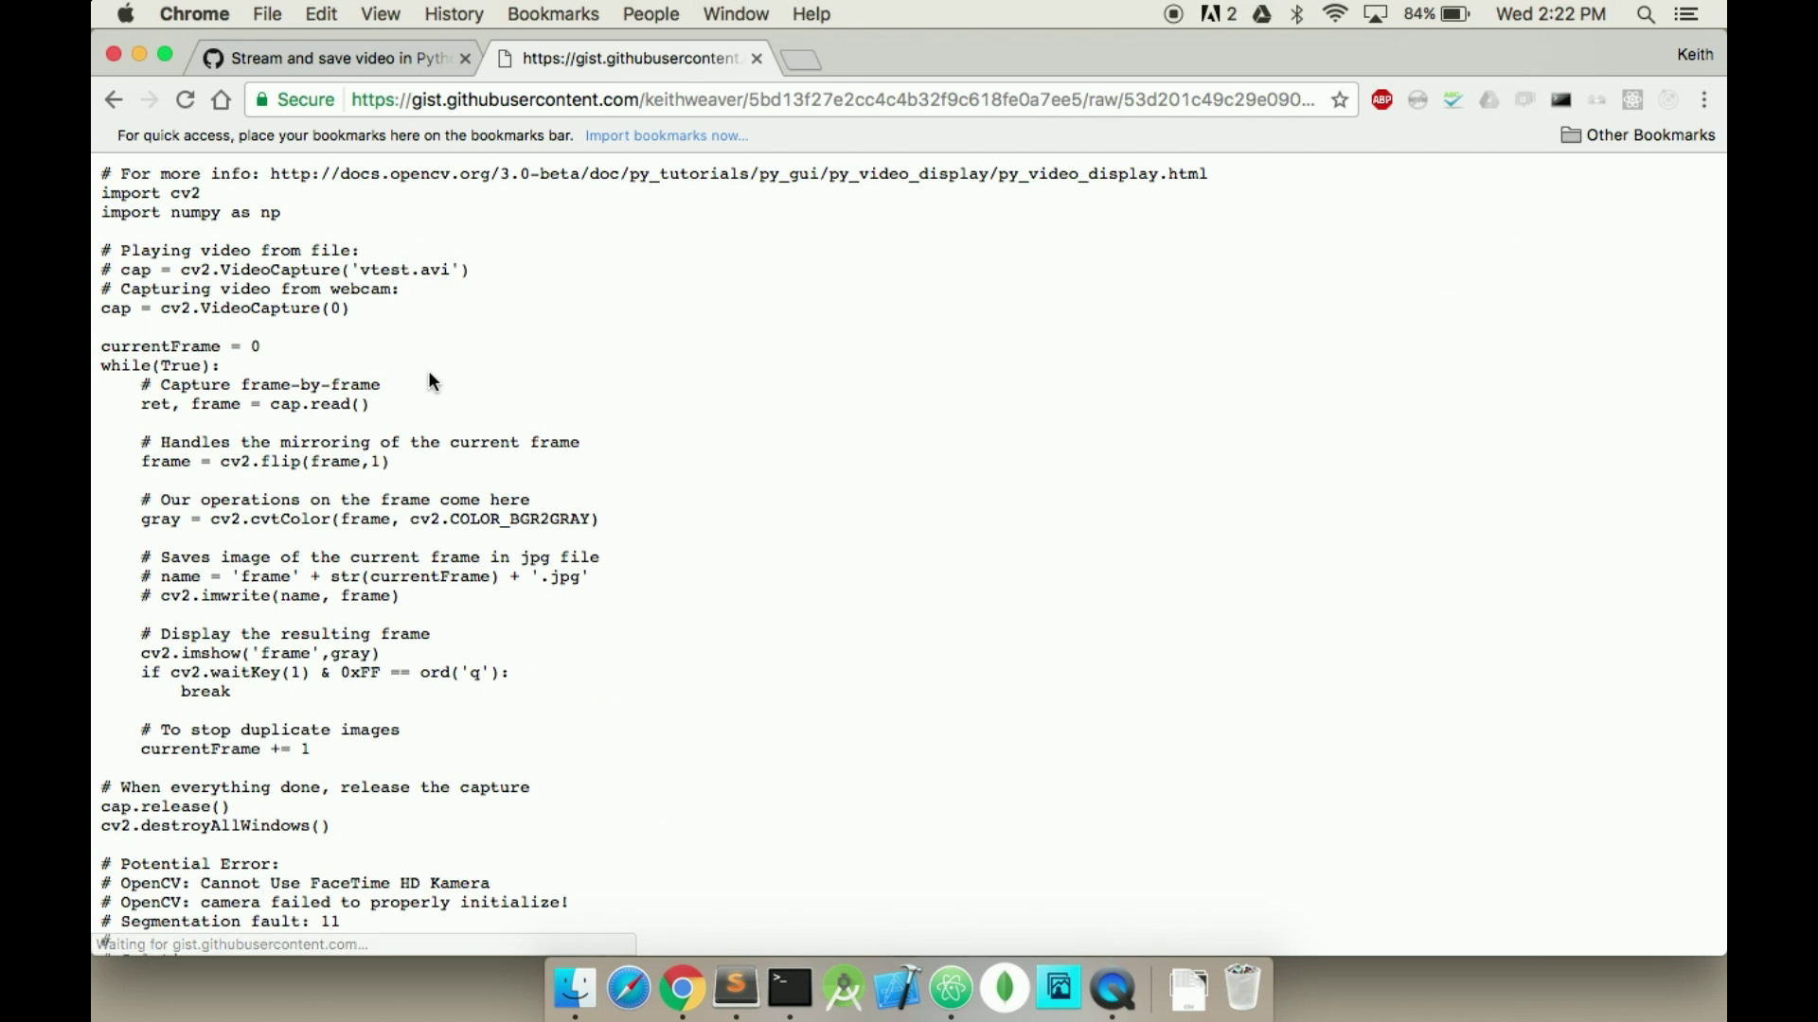
Copy the entire raw gist script and paste it into stream.py
key(super+a)
key(super+c)
key(ctrl+Right)
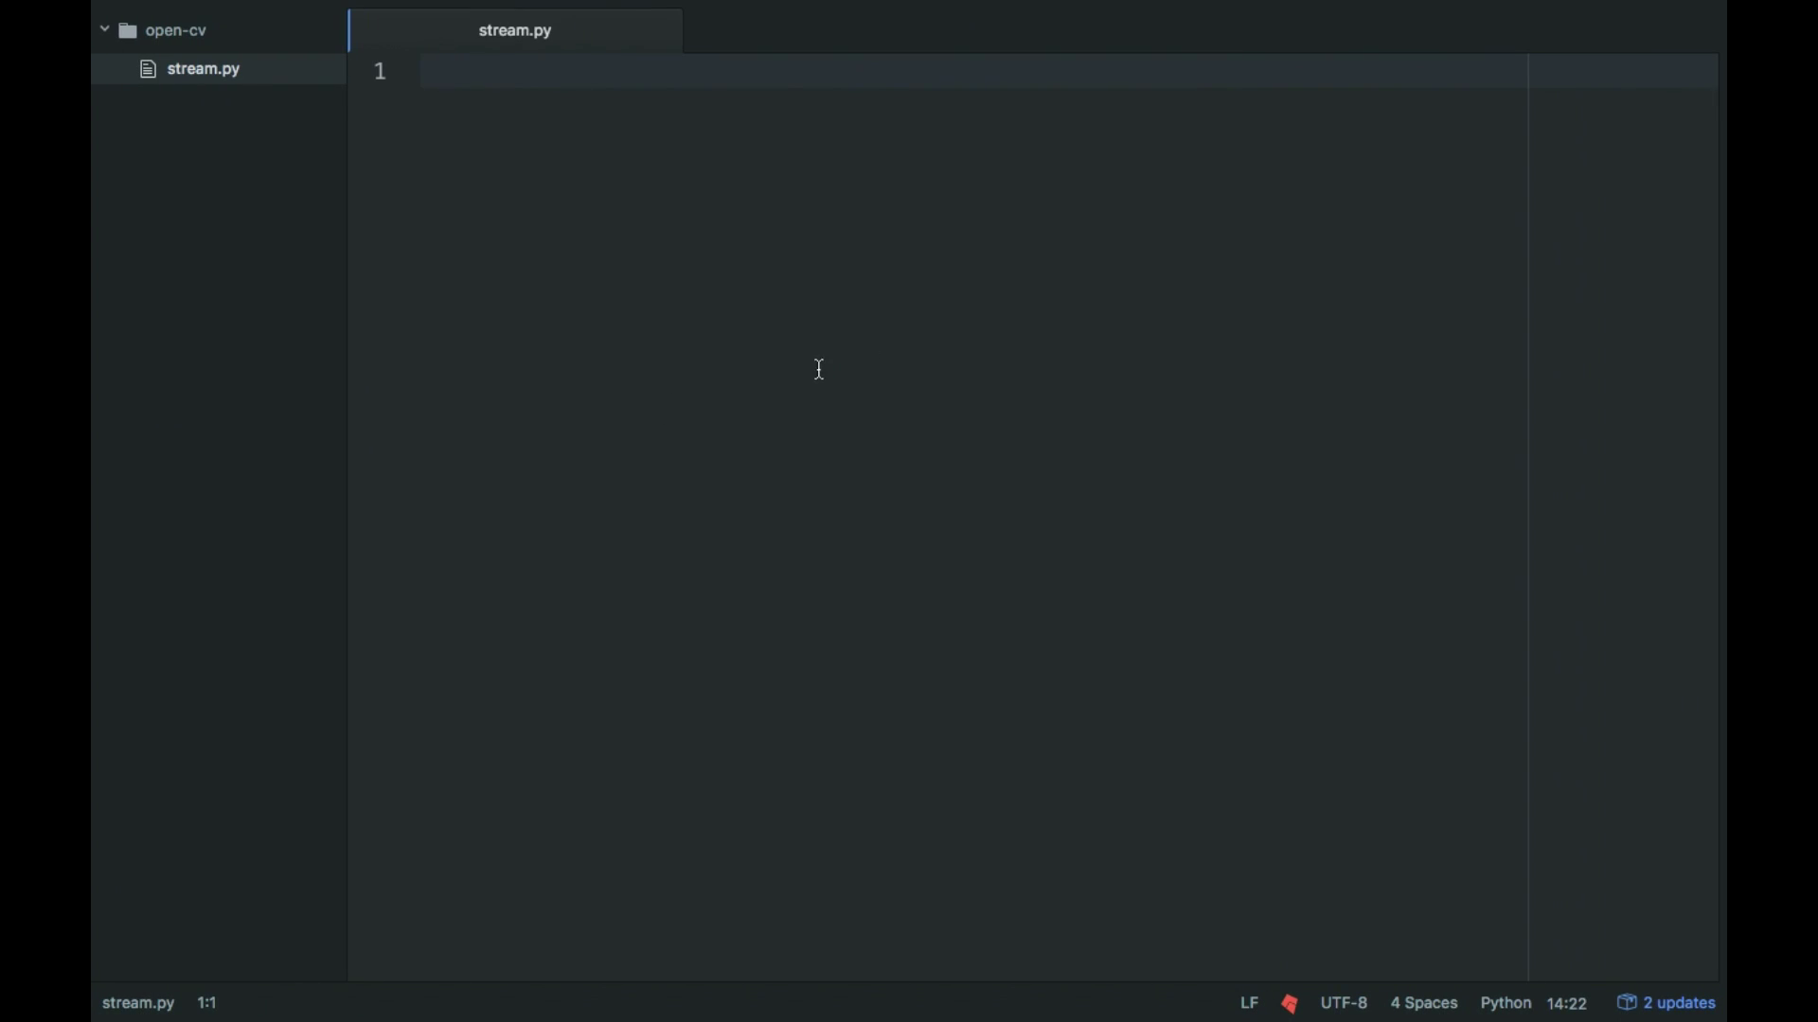
key(super+v)
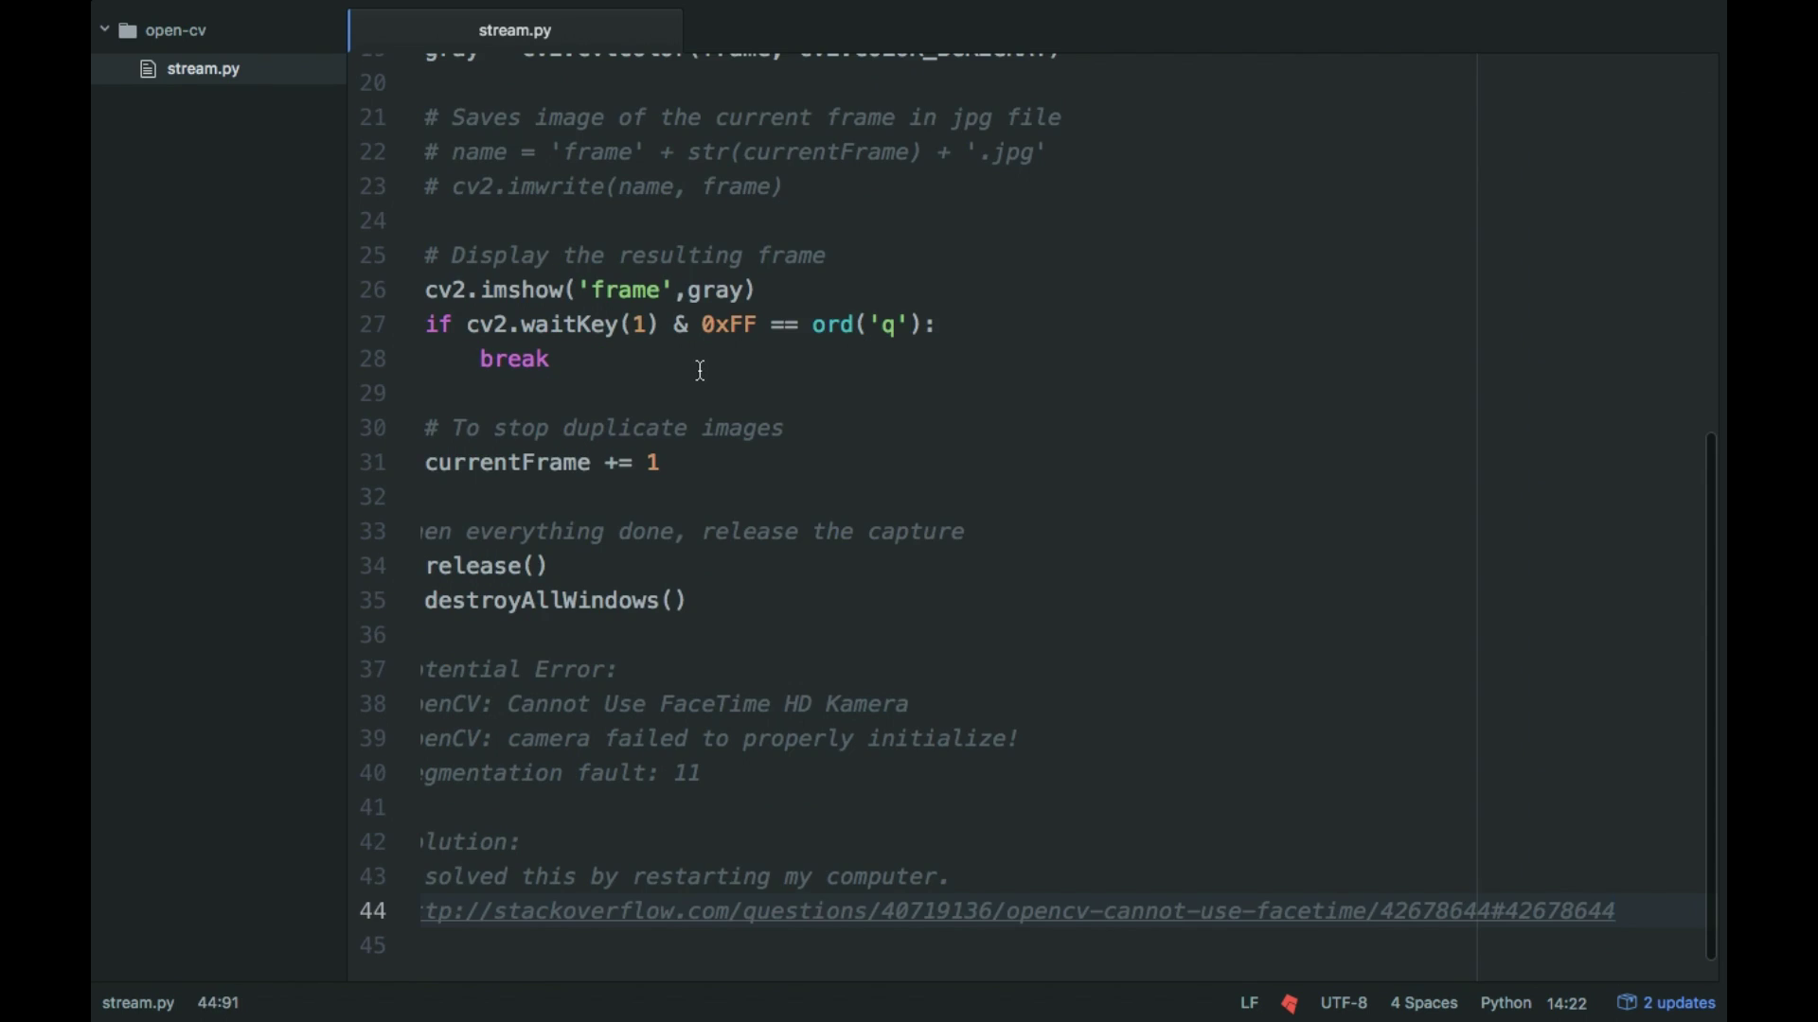
scroll(699, 371, up, 2)
scroll(699, 370, up, 2)
scroll(699, 371, up, 1)
scroll(700, 371, up, 1)
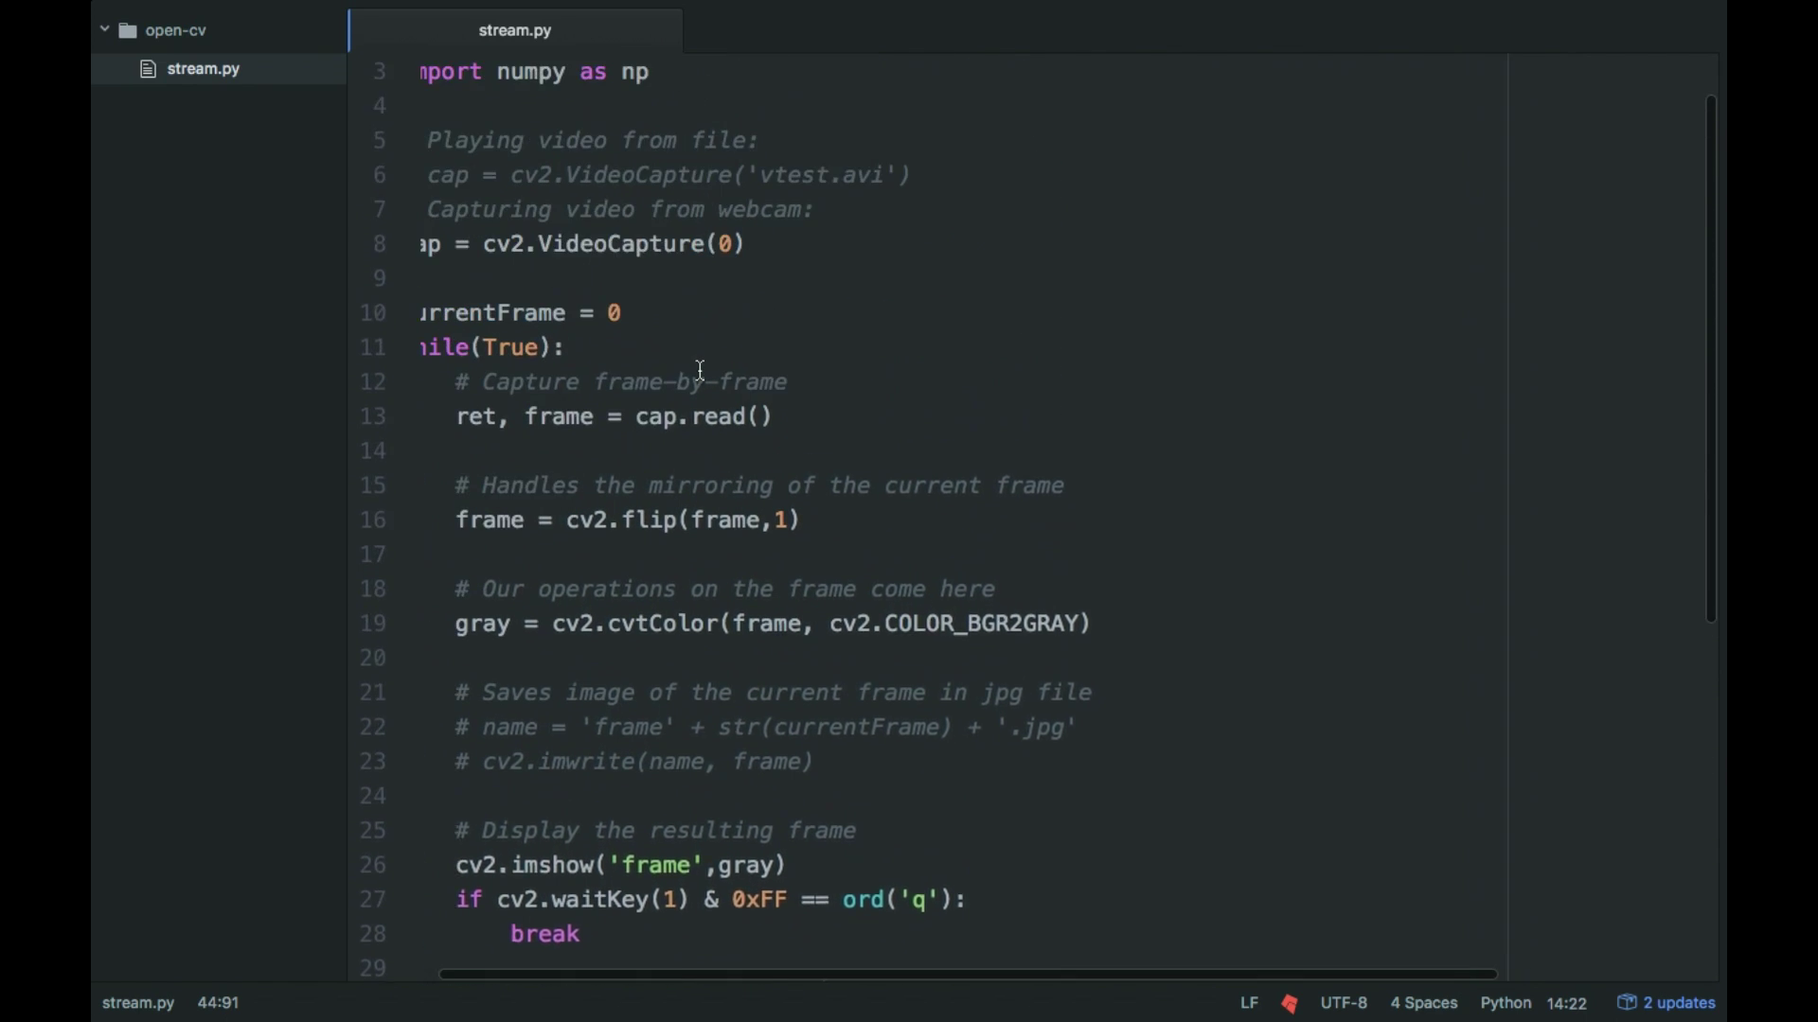
scroll(699, 371, up, 1)
scroll(698, 370, down, 2)
scroll(699, 371, up, 2)
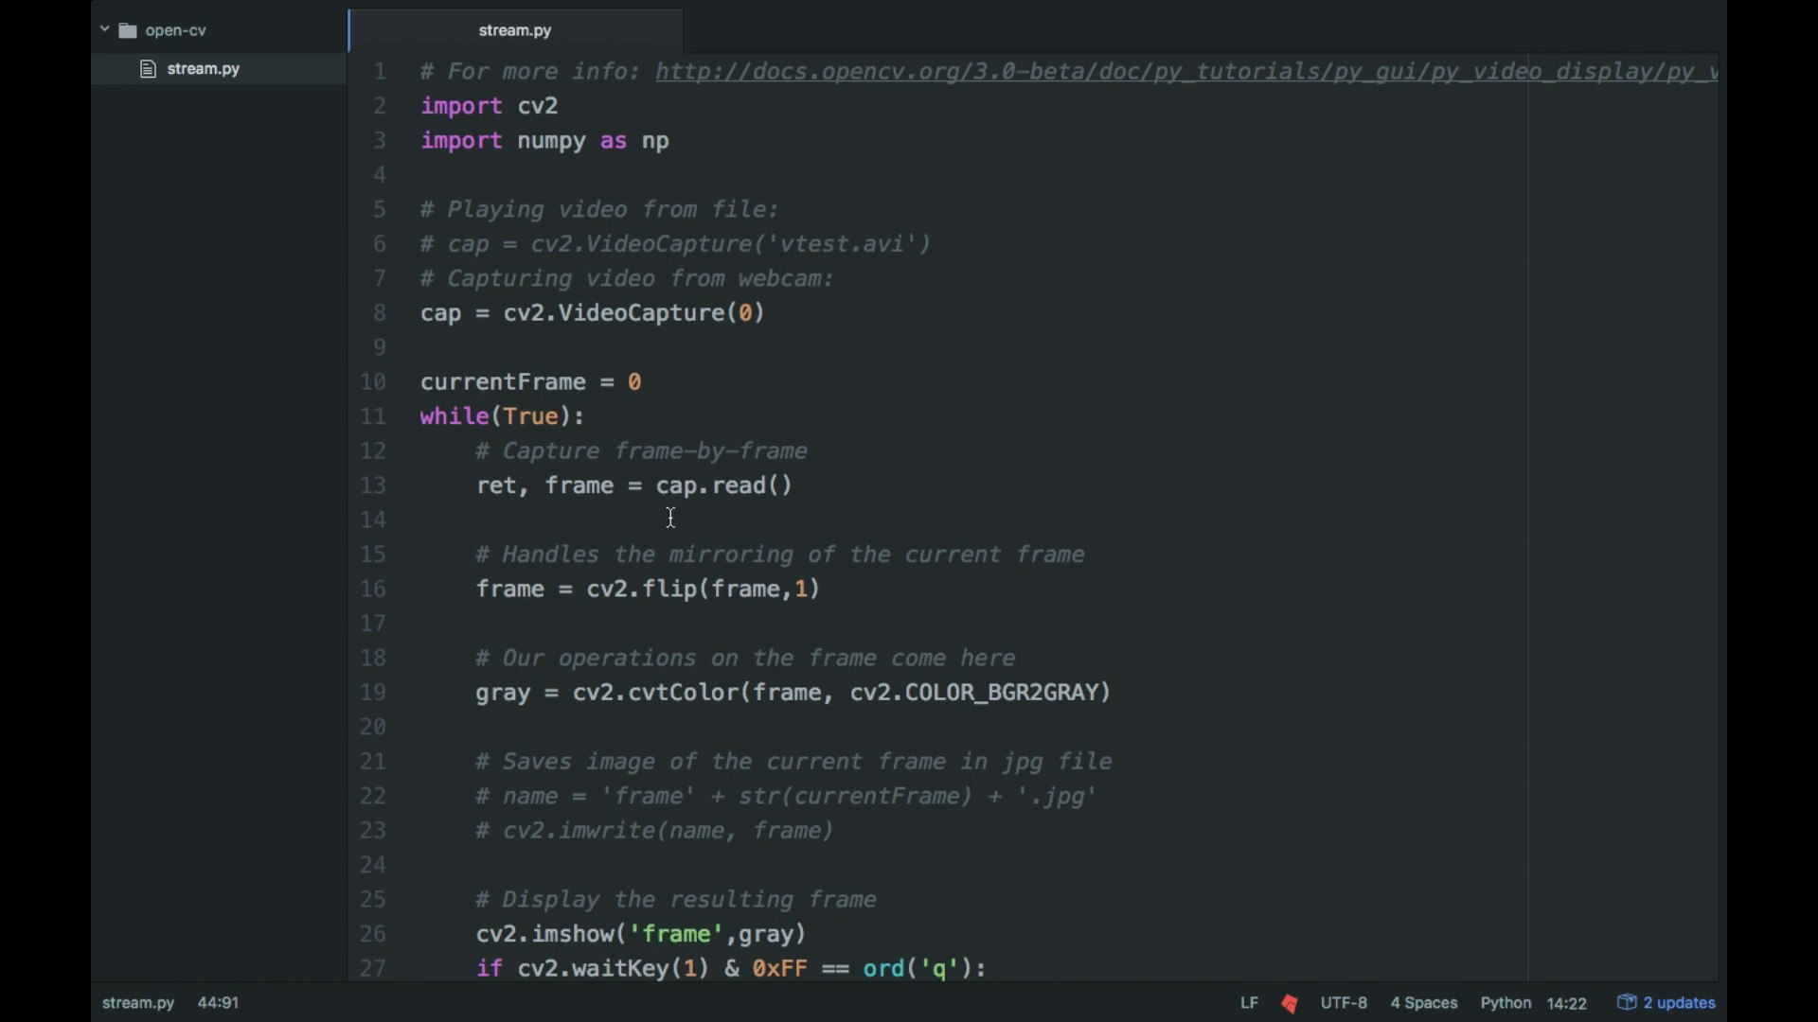
scroll(632, 625, down, 1)
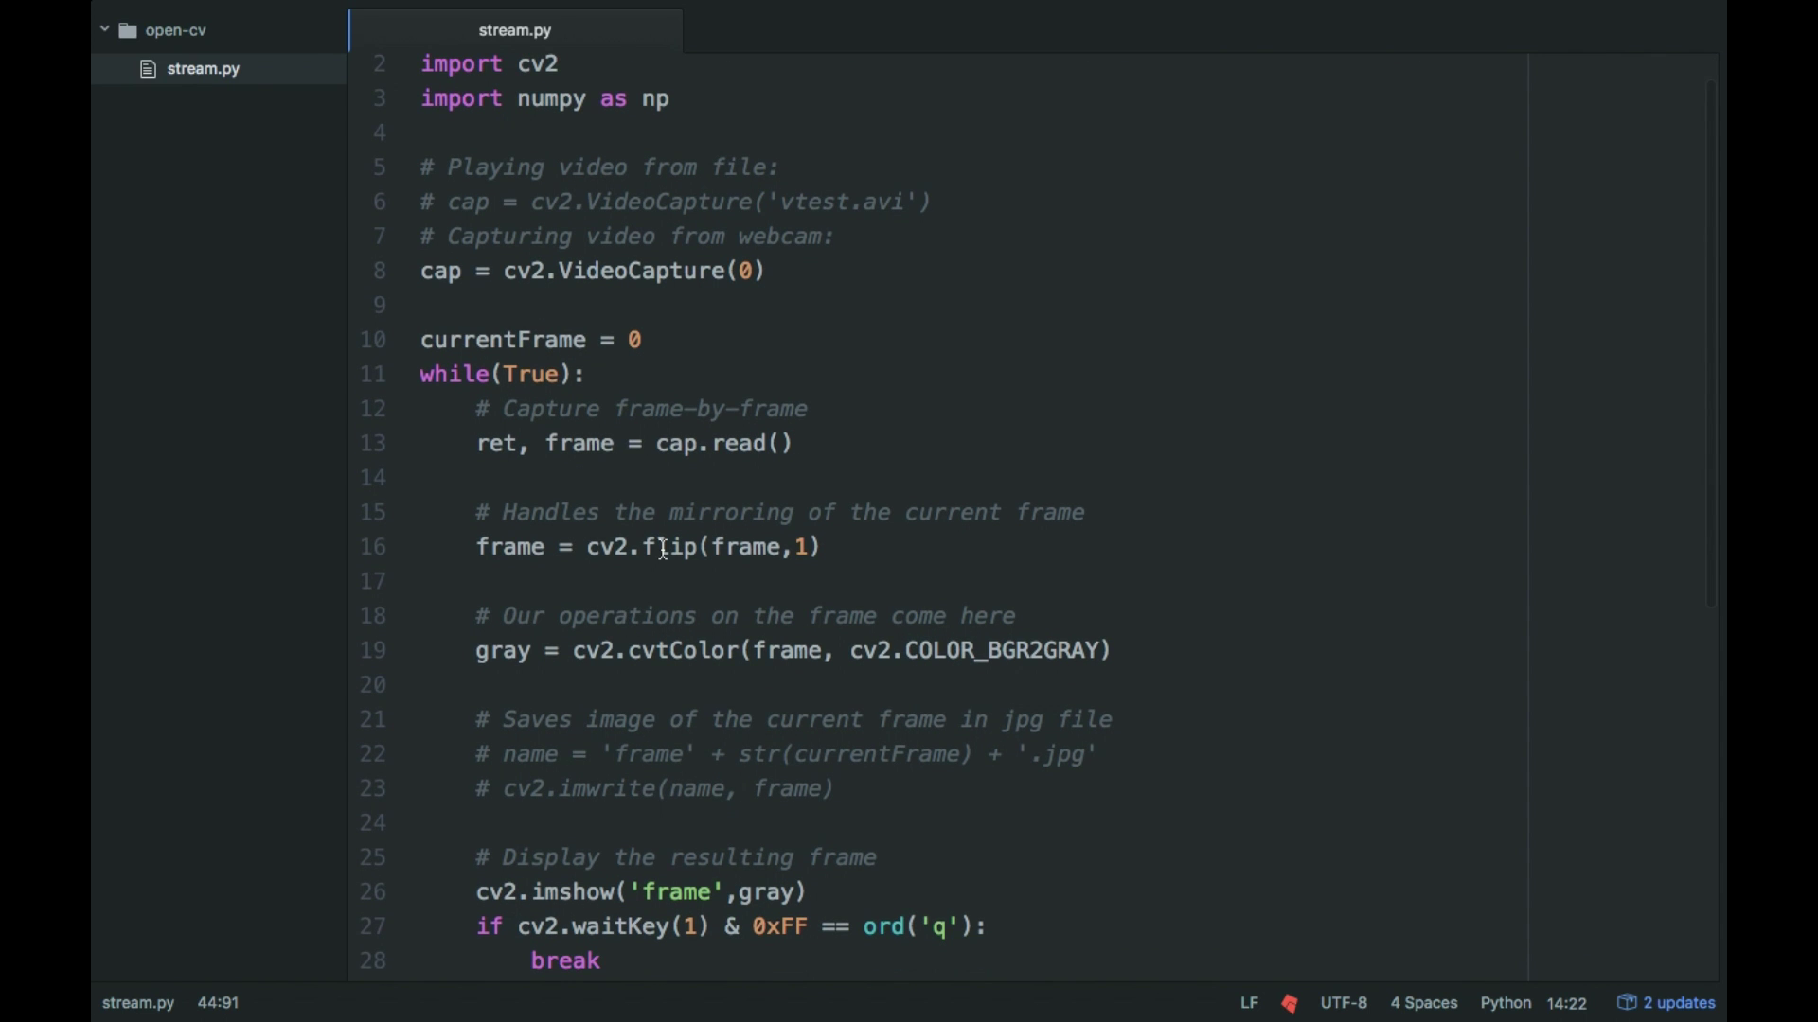
scroll(661, 676, down, 2)
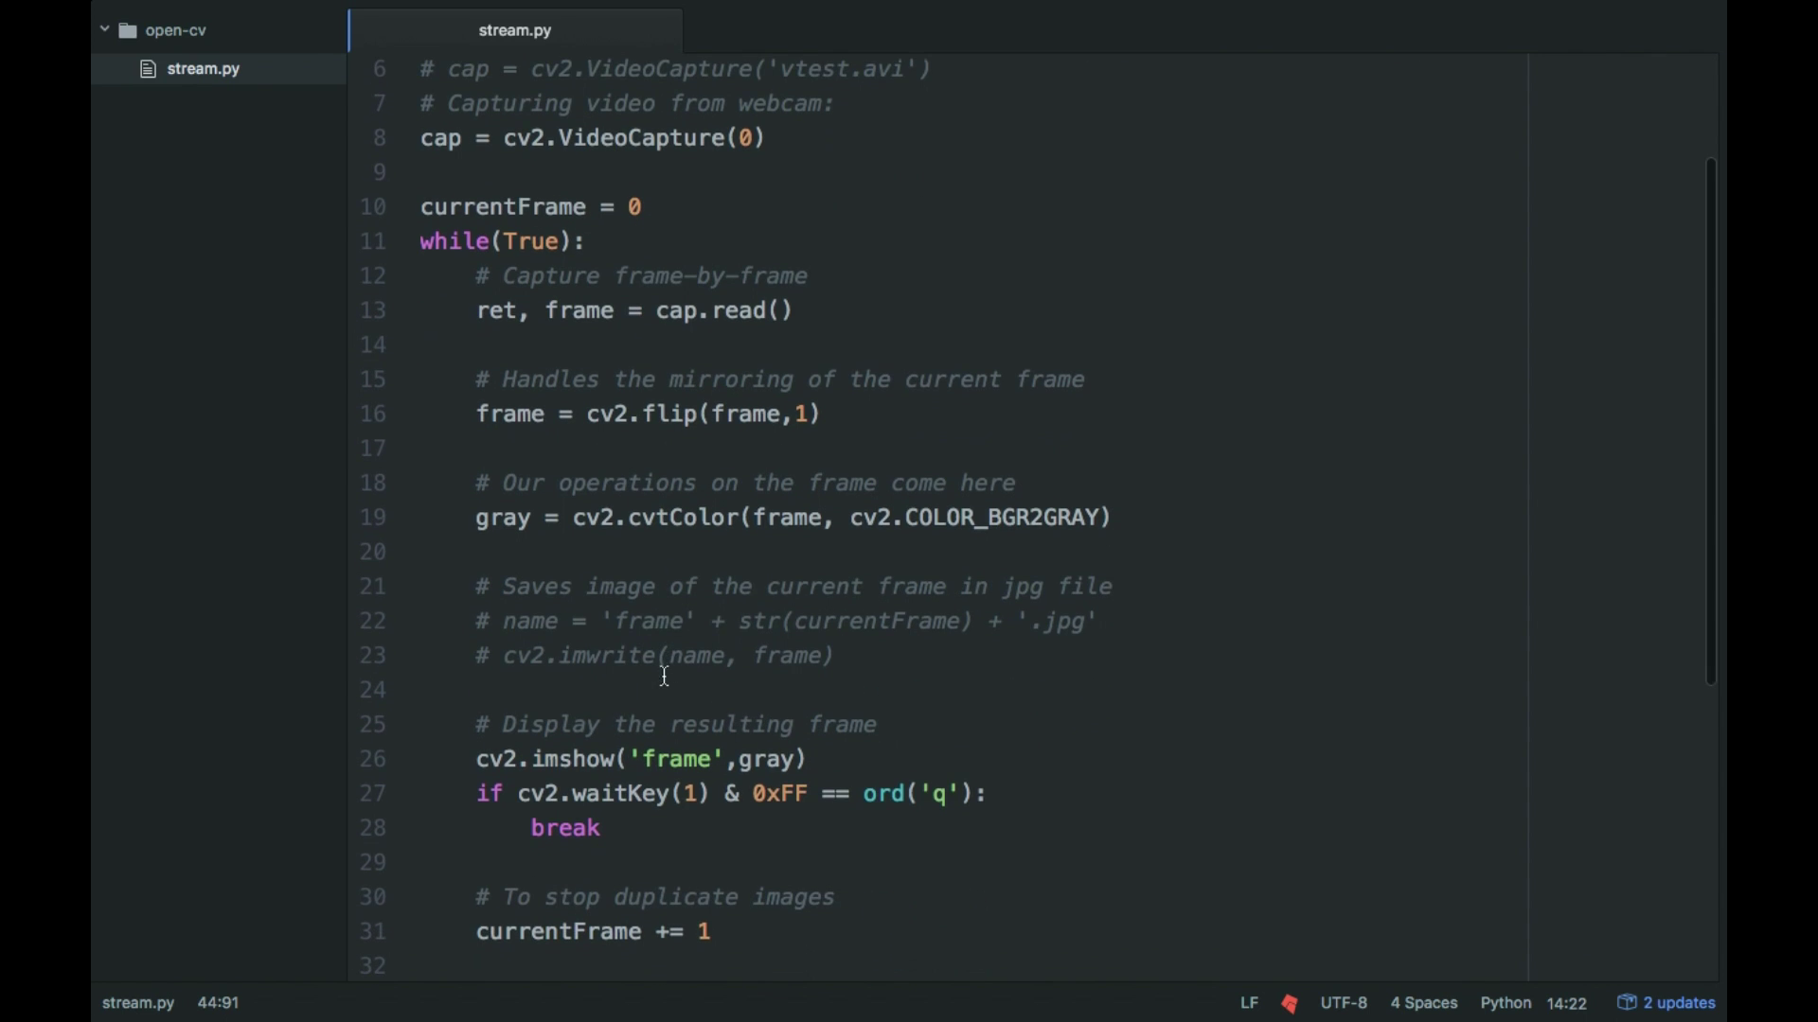
scroll(735, 537, down, 3)
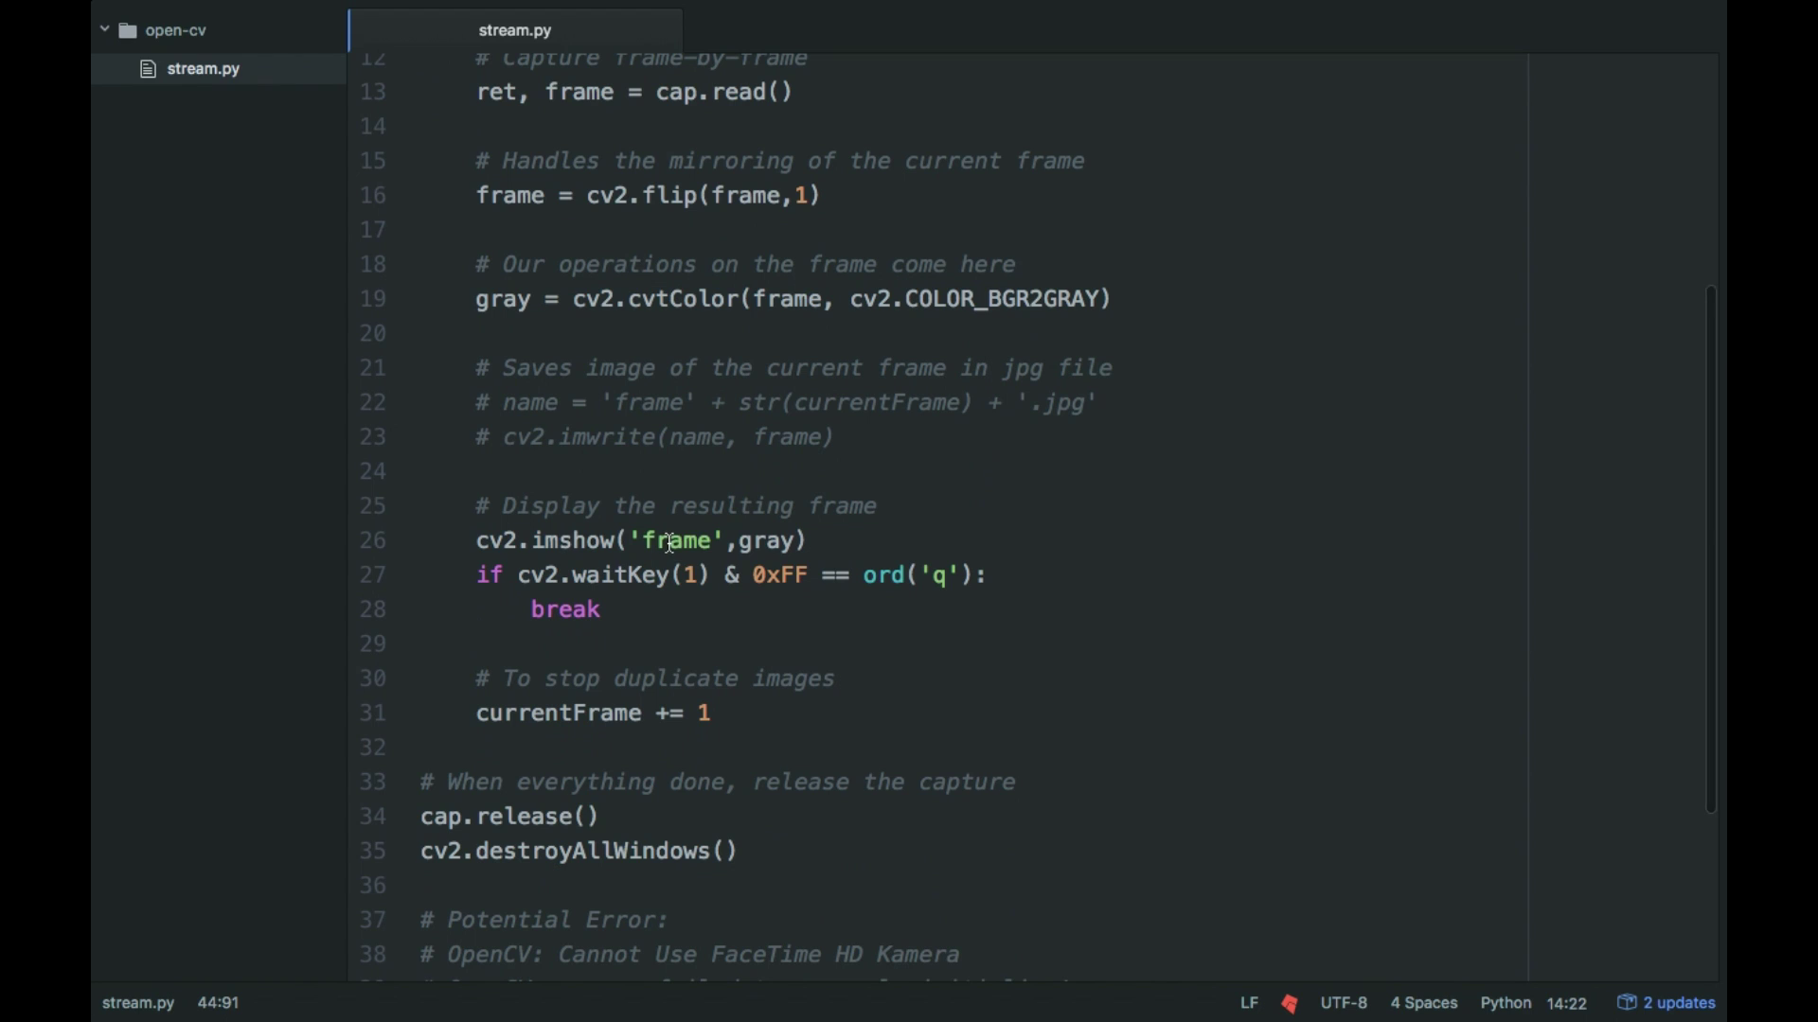
Review the pasted code, inspecting cv2 and the imshow call on line 26
double_click(480, 540)
click(536, 545)
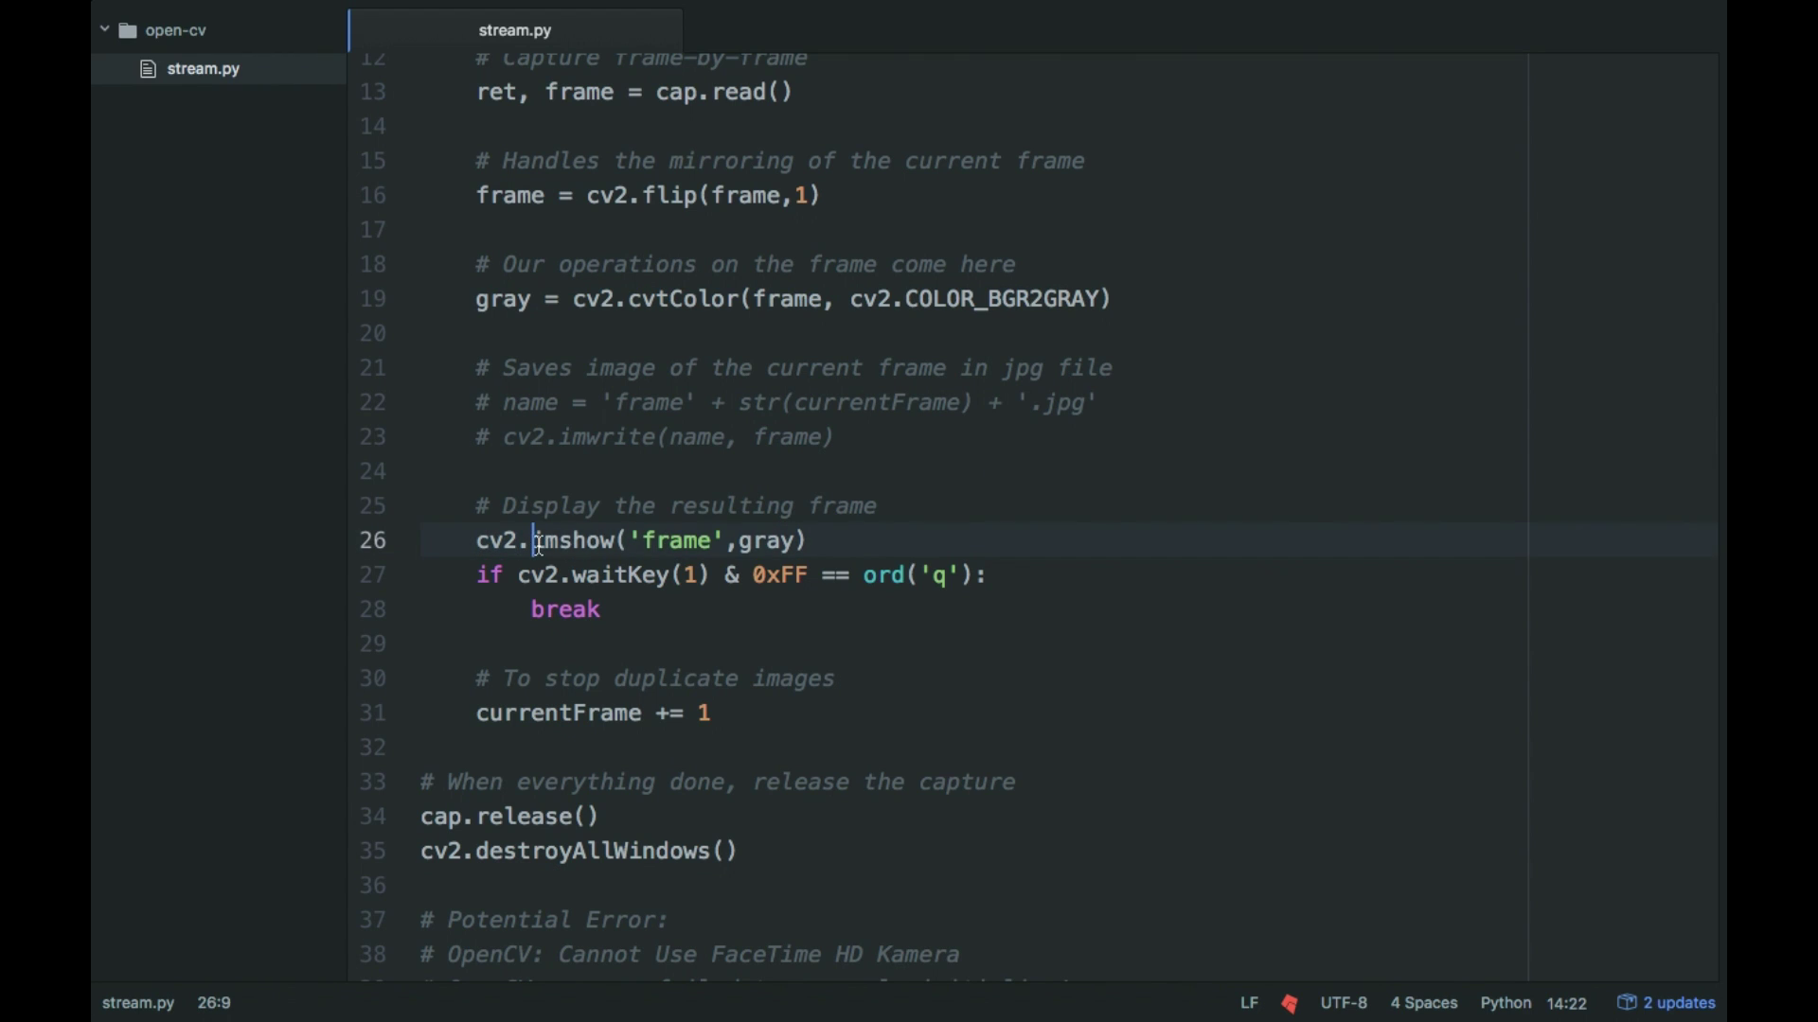
double_click(537, 547)
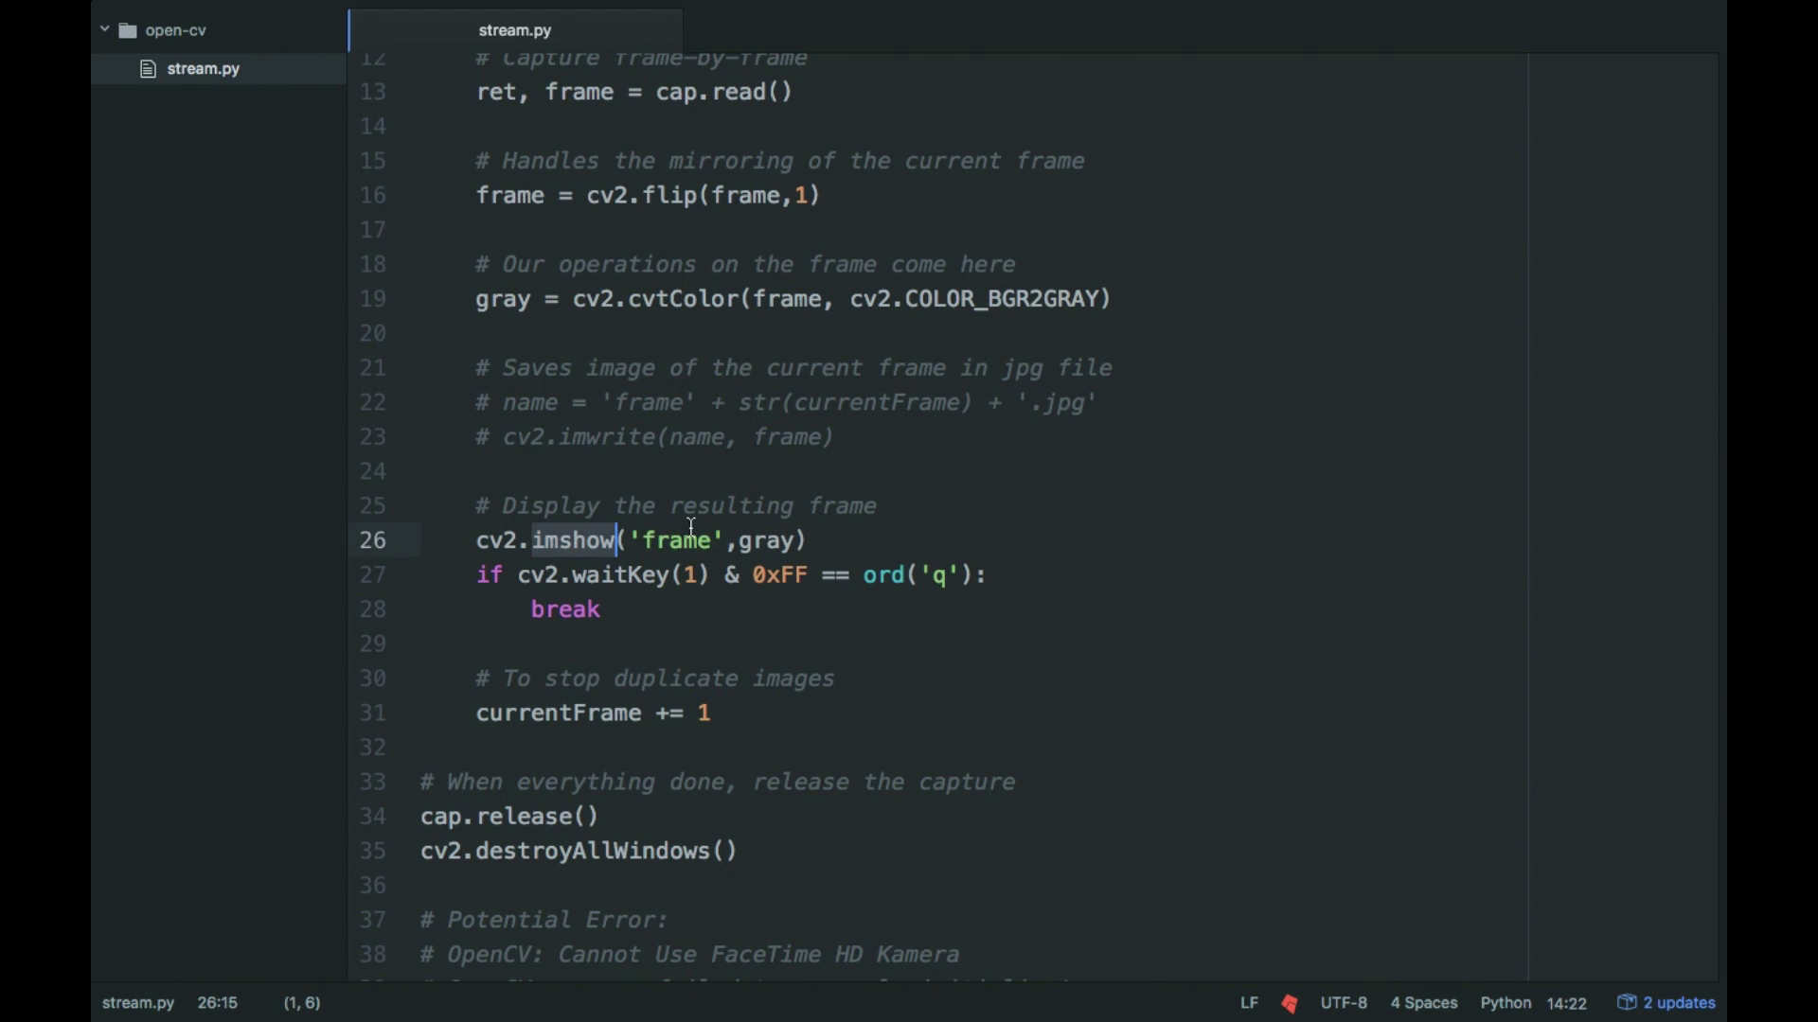
click(553, 710)
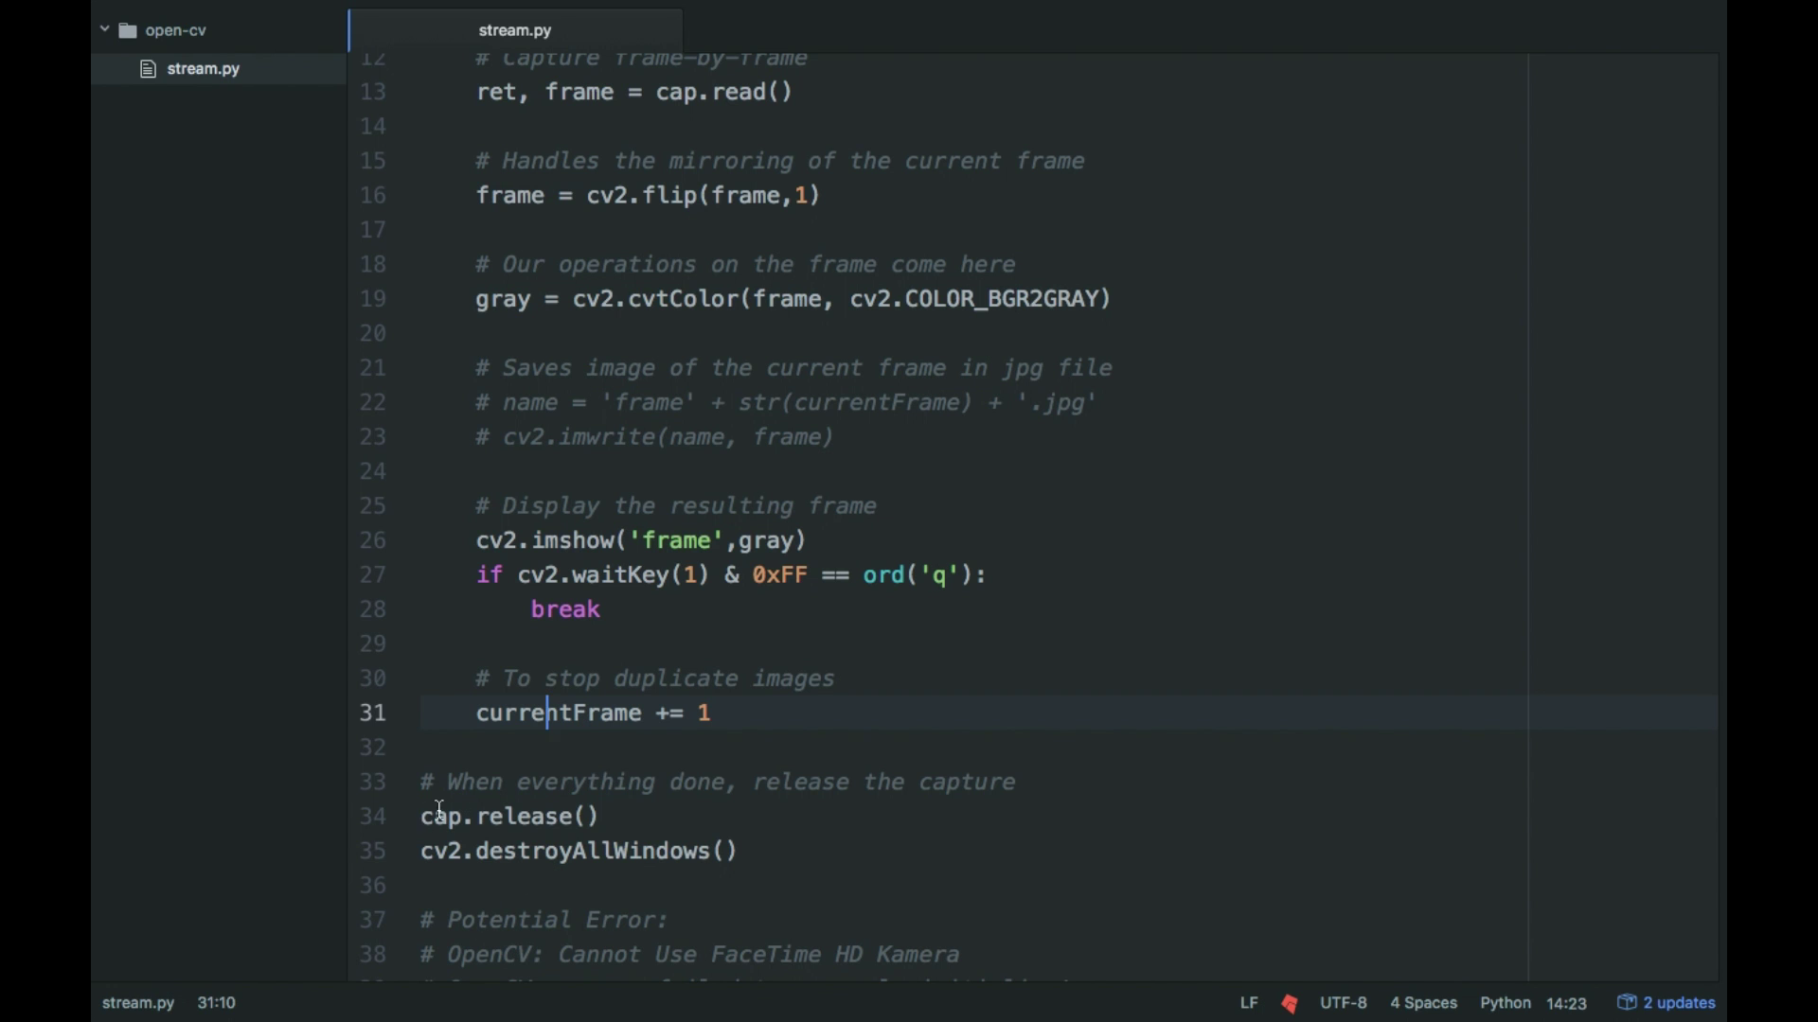
scroll(439, 811, down, 3)
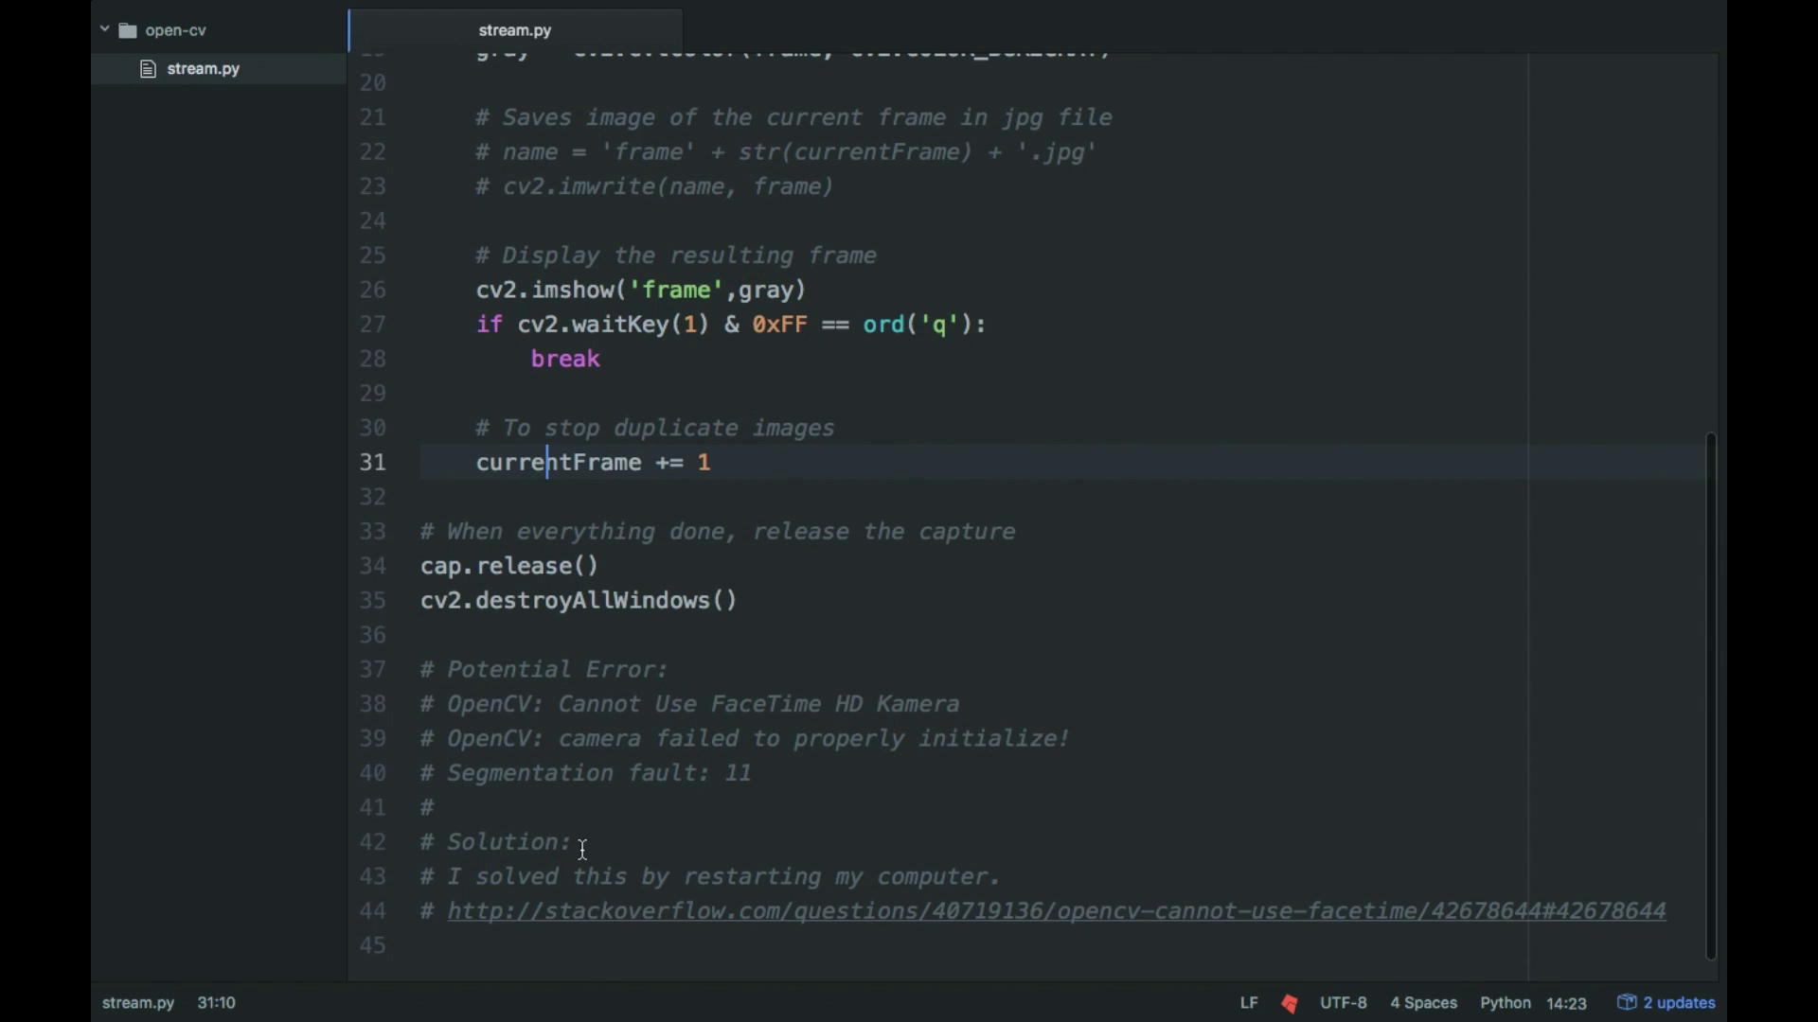
scroll(581, 848, up, 1)
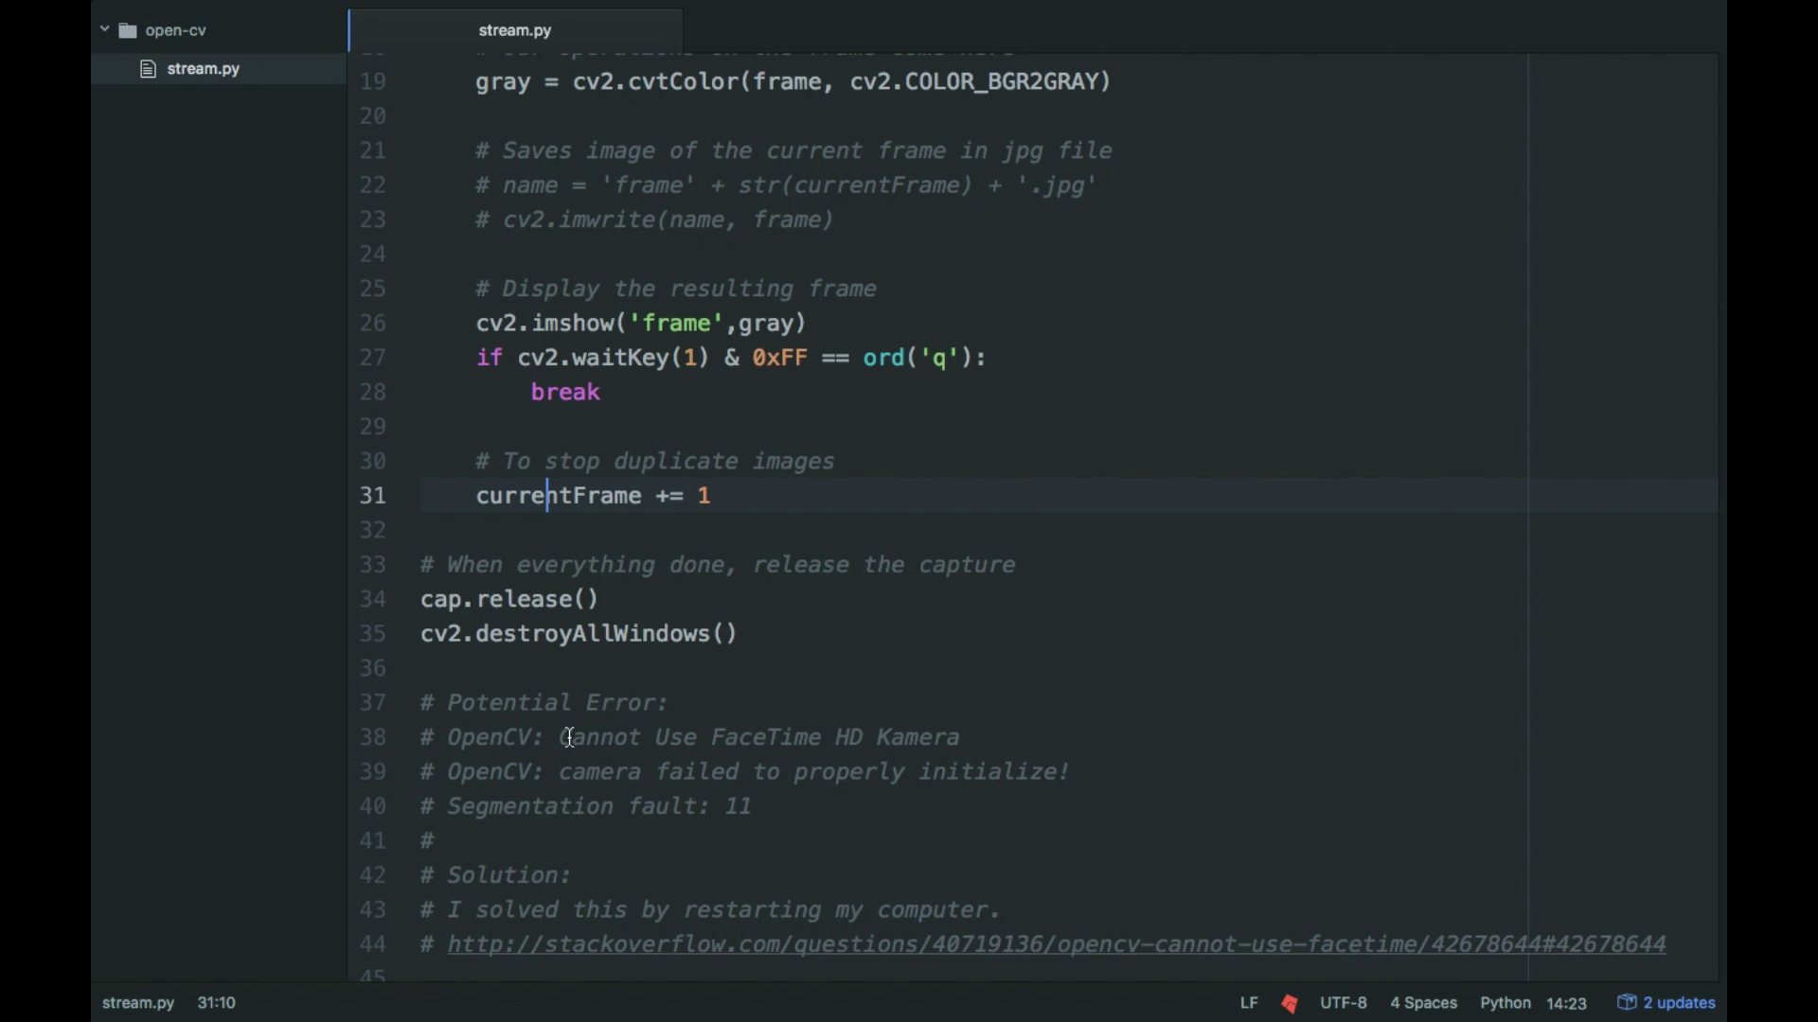
key(super+Tab)
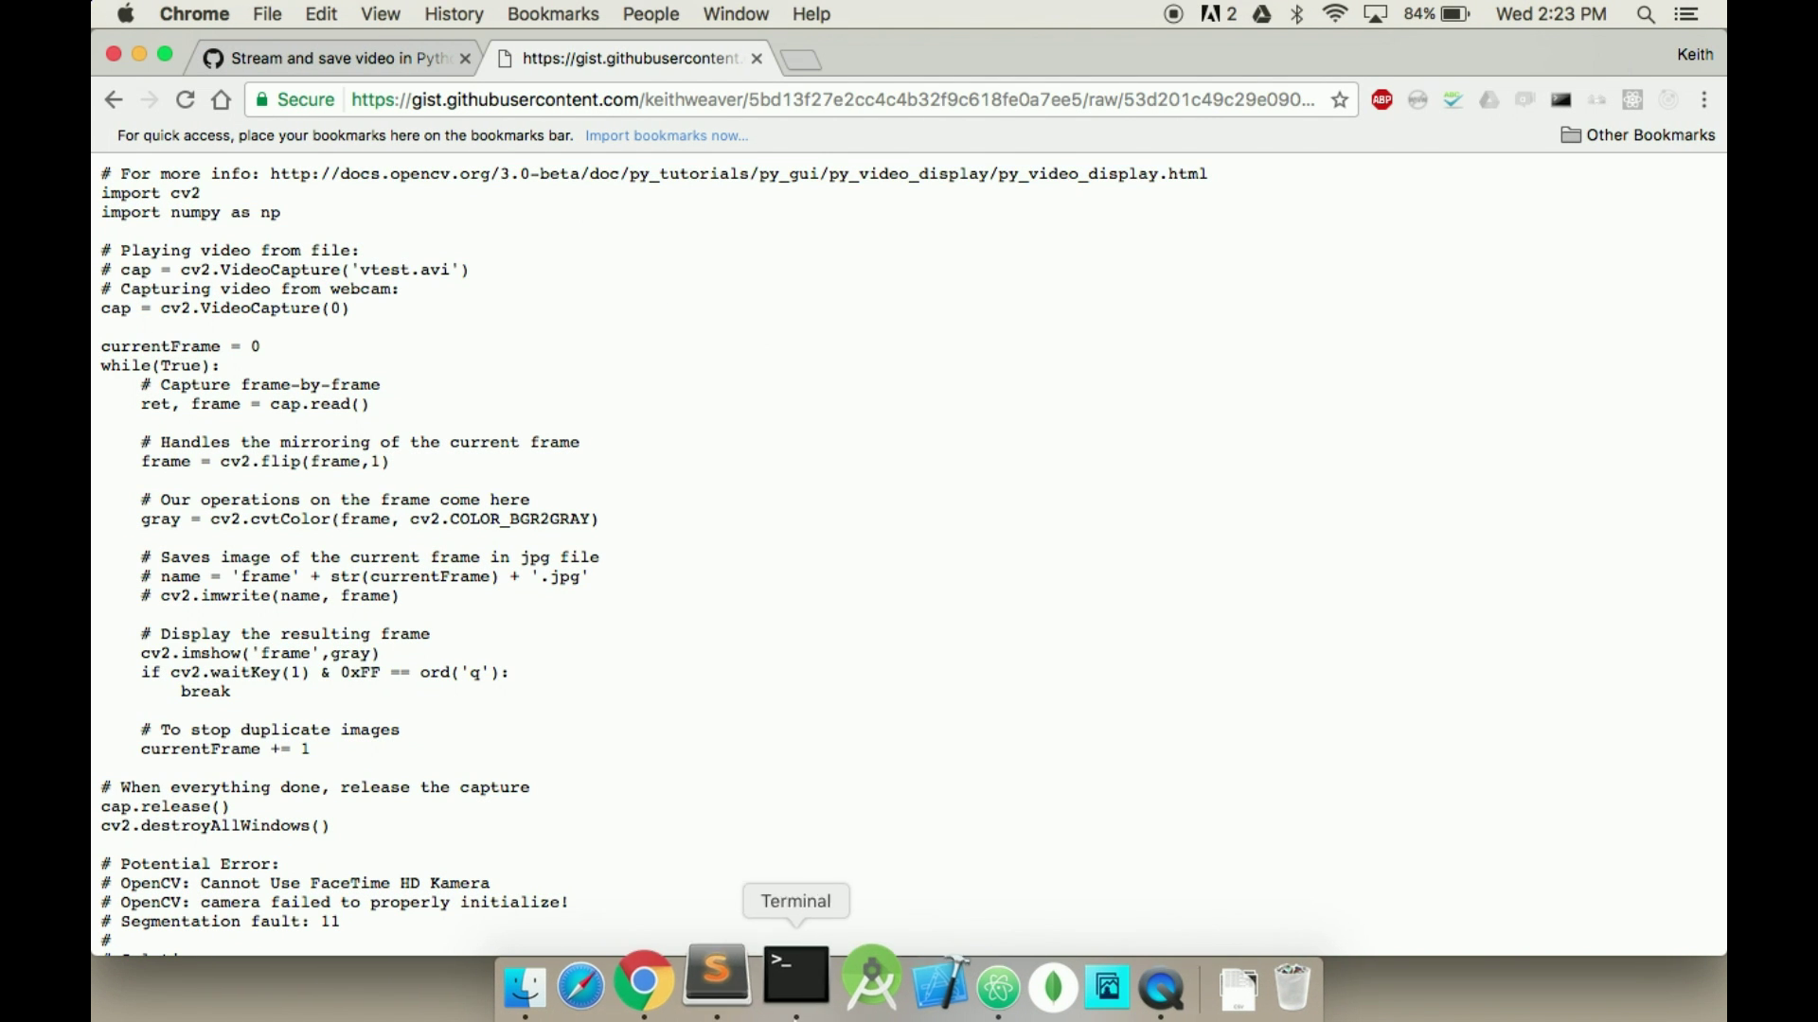
List the home folder and change into Desktop/open-cv using Tab completion
click(798, 1014)
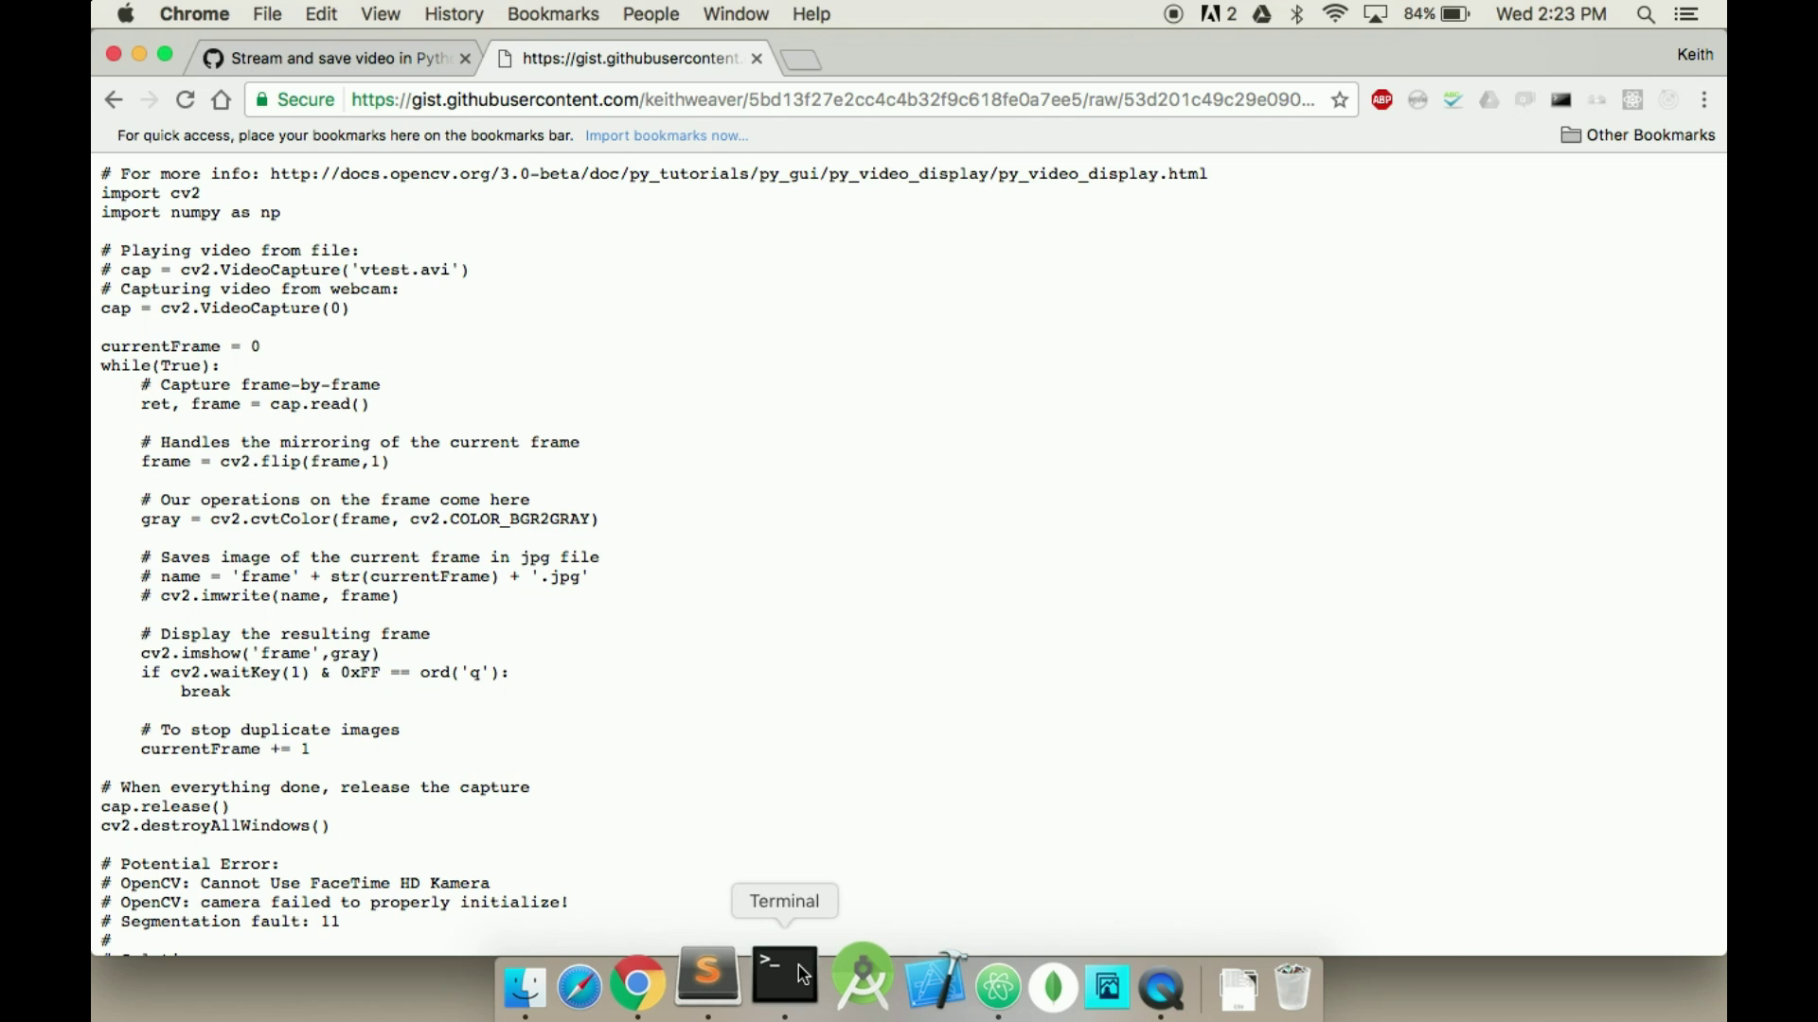
text(ls)
key(Return)
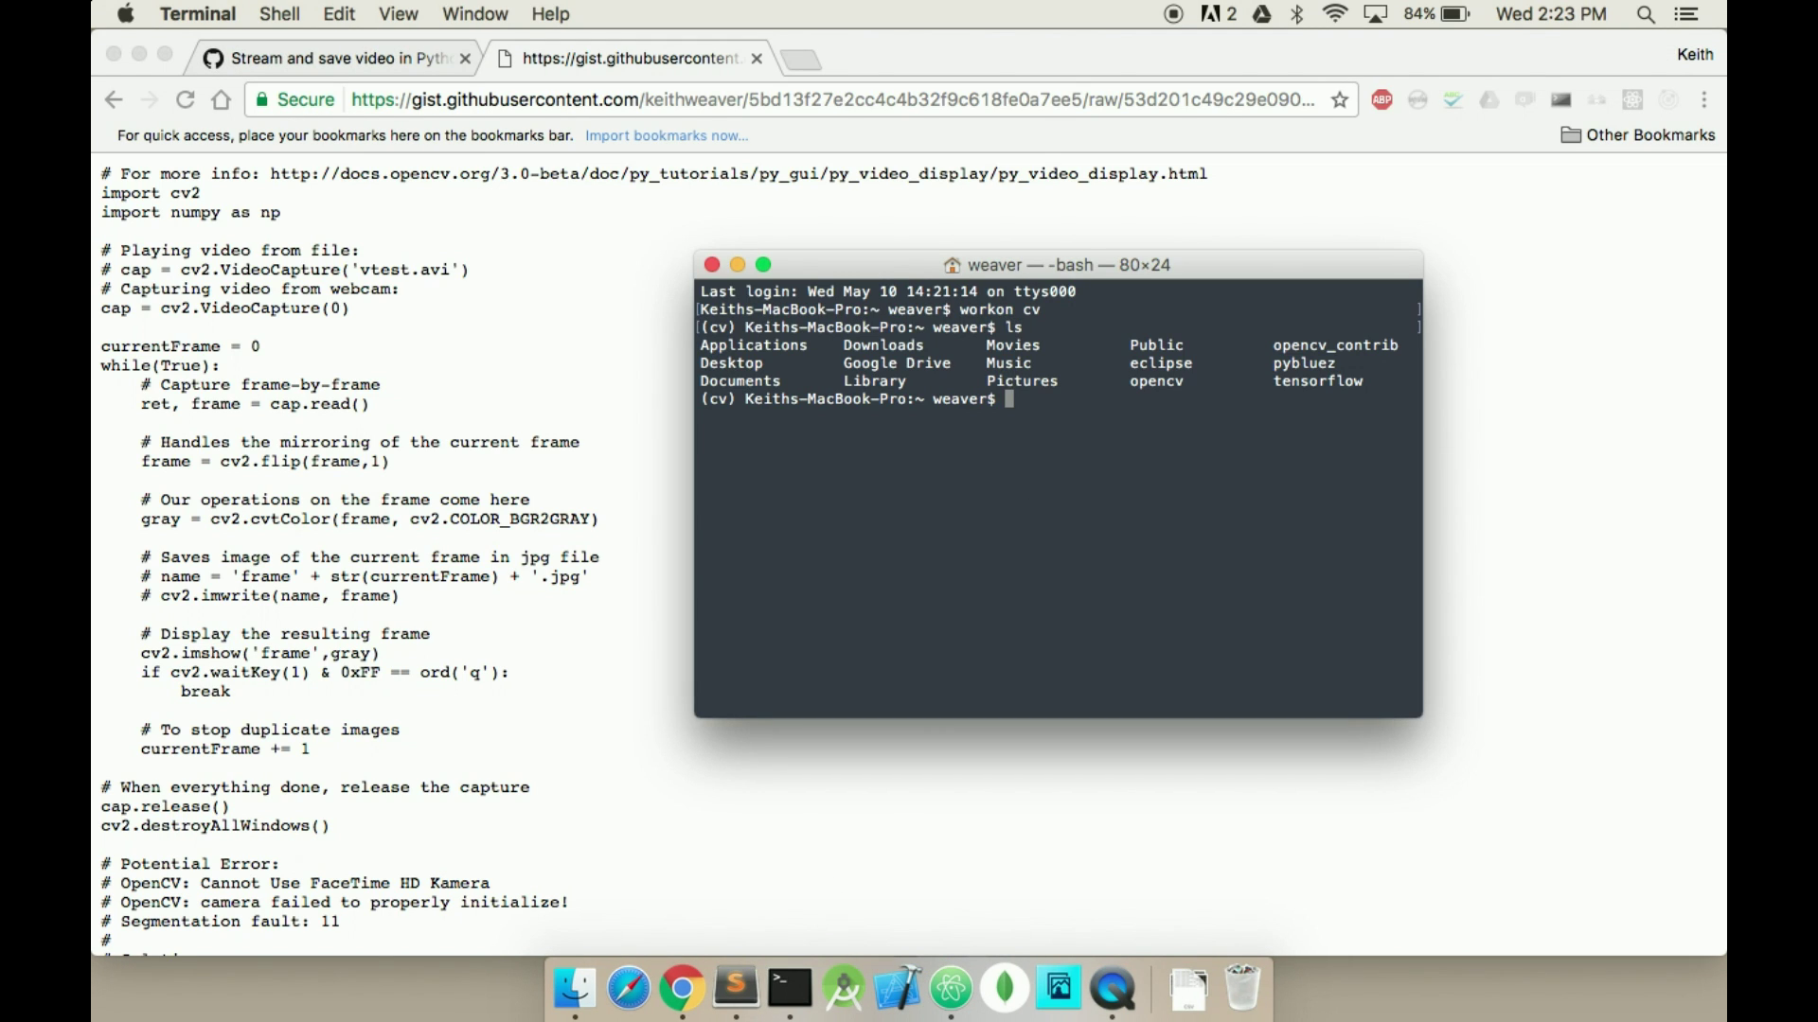
text(cd DEsk)
key(BackSpace)
key(BackSpace)
key(BackSpace)
text(esk)
key(Tab)
text(o)
key(Tab)
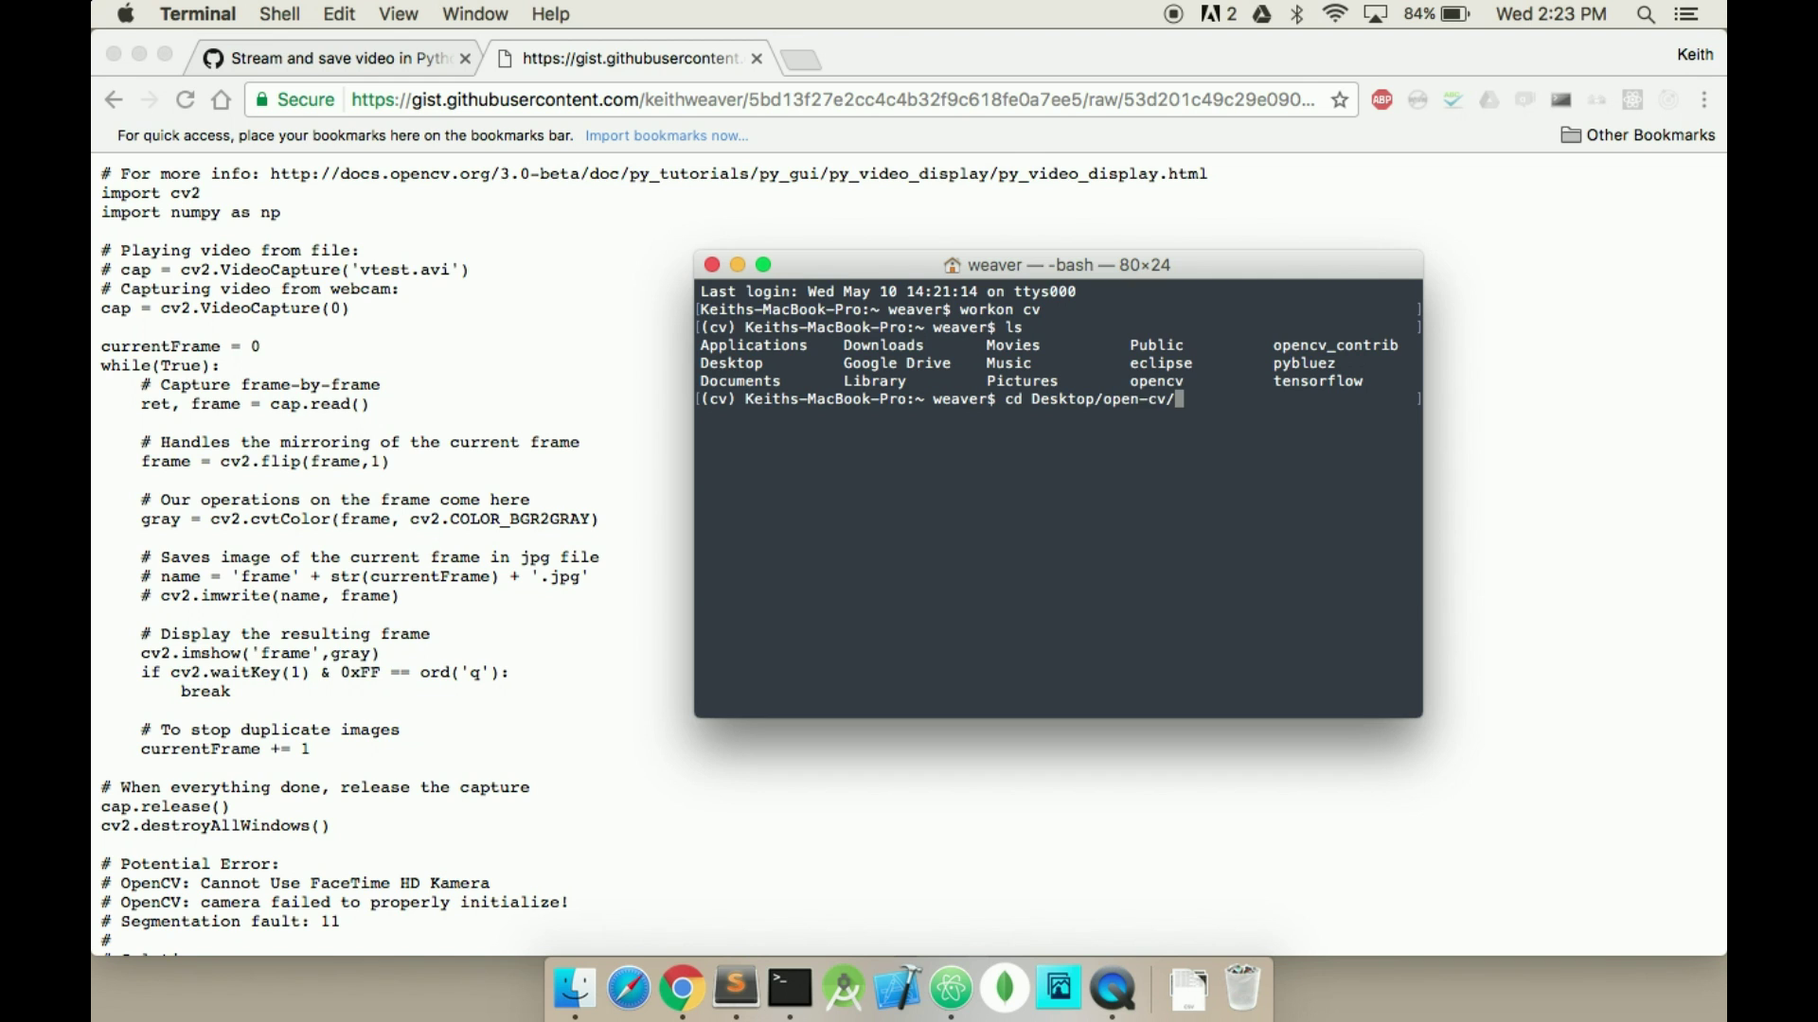
key(Return)
text(clear)
Clear the screen, toggle full screen, and enlarge the terminal font
key(Return)
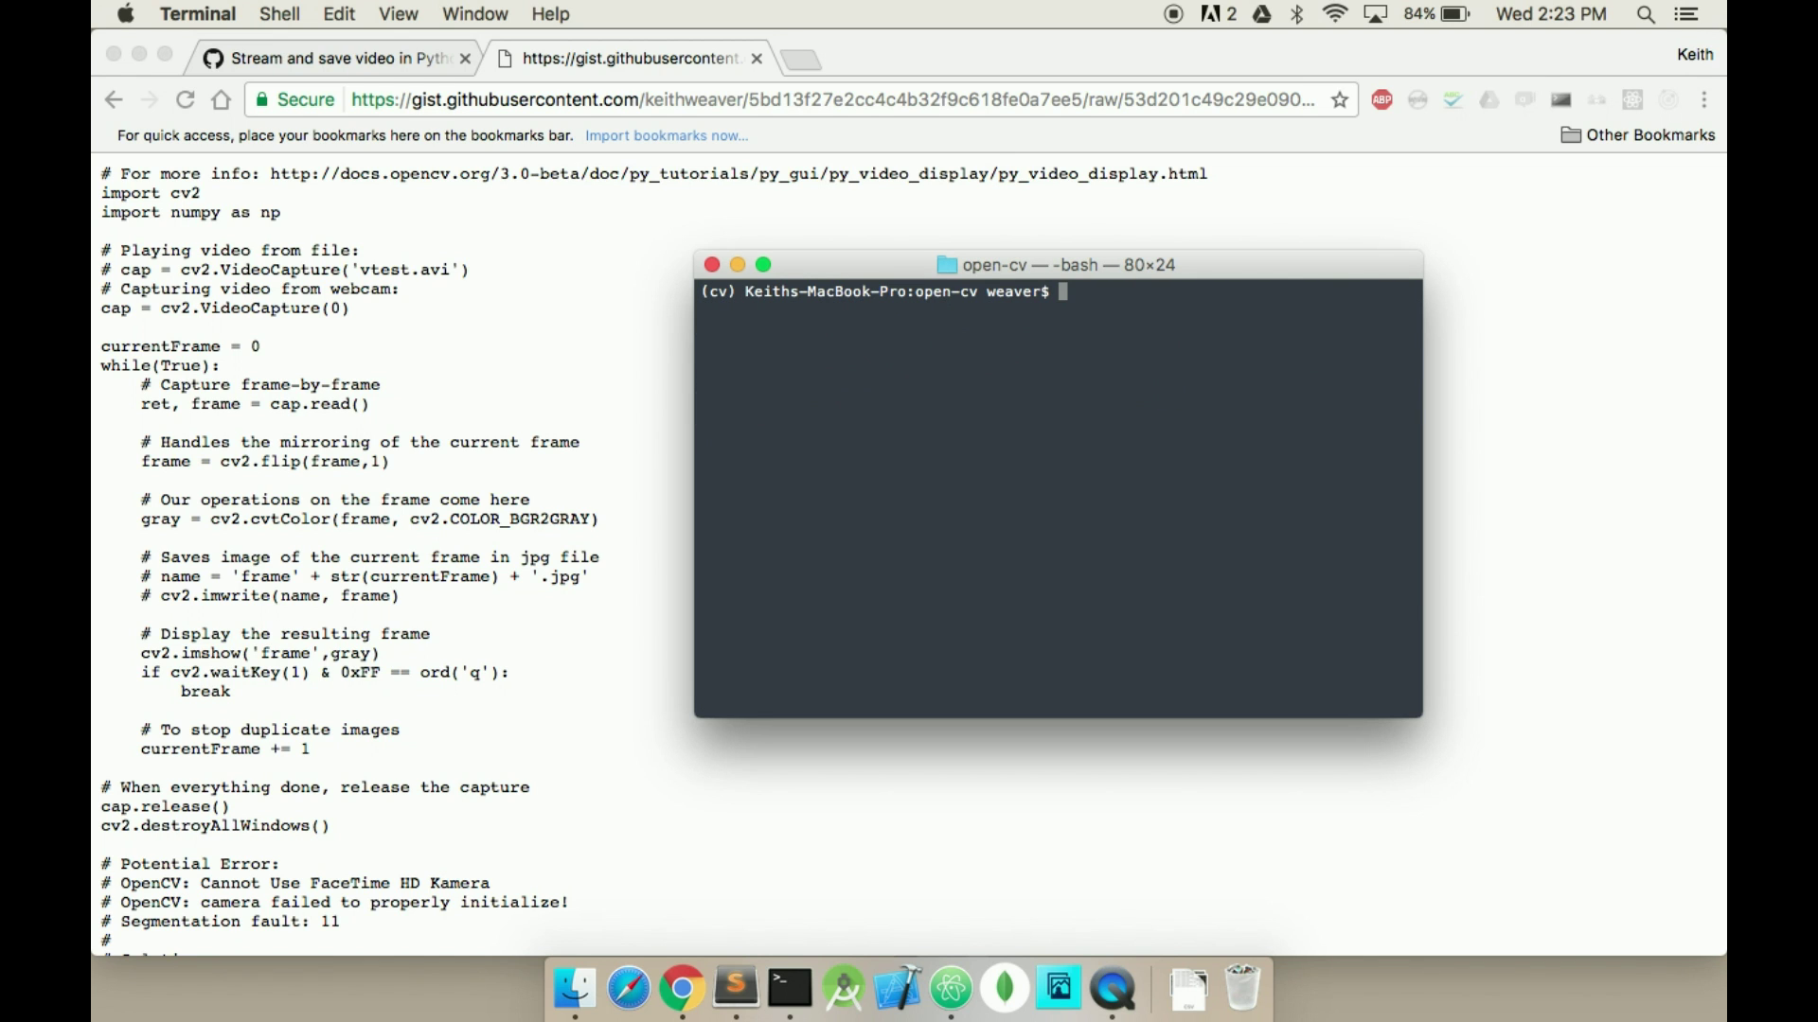
click(763, 266)
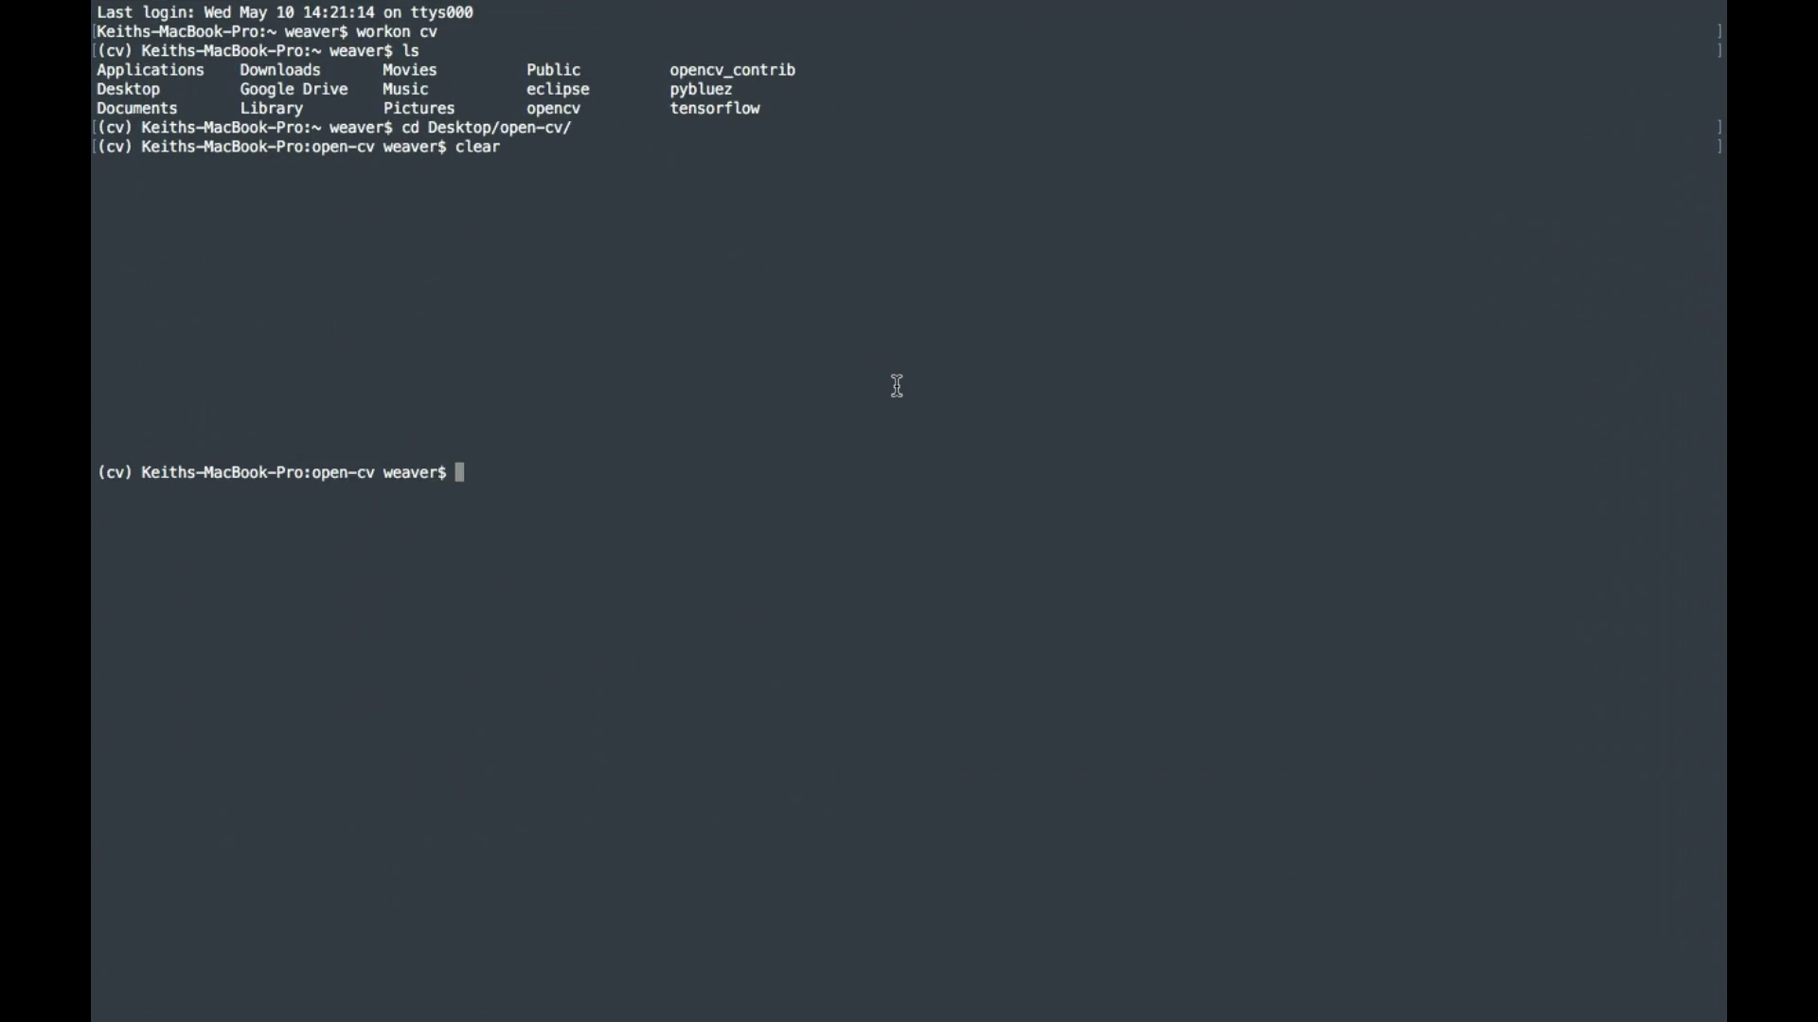
key(super+equal)
key(super+equal)
mouse_move(327, 7)
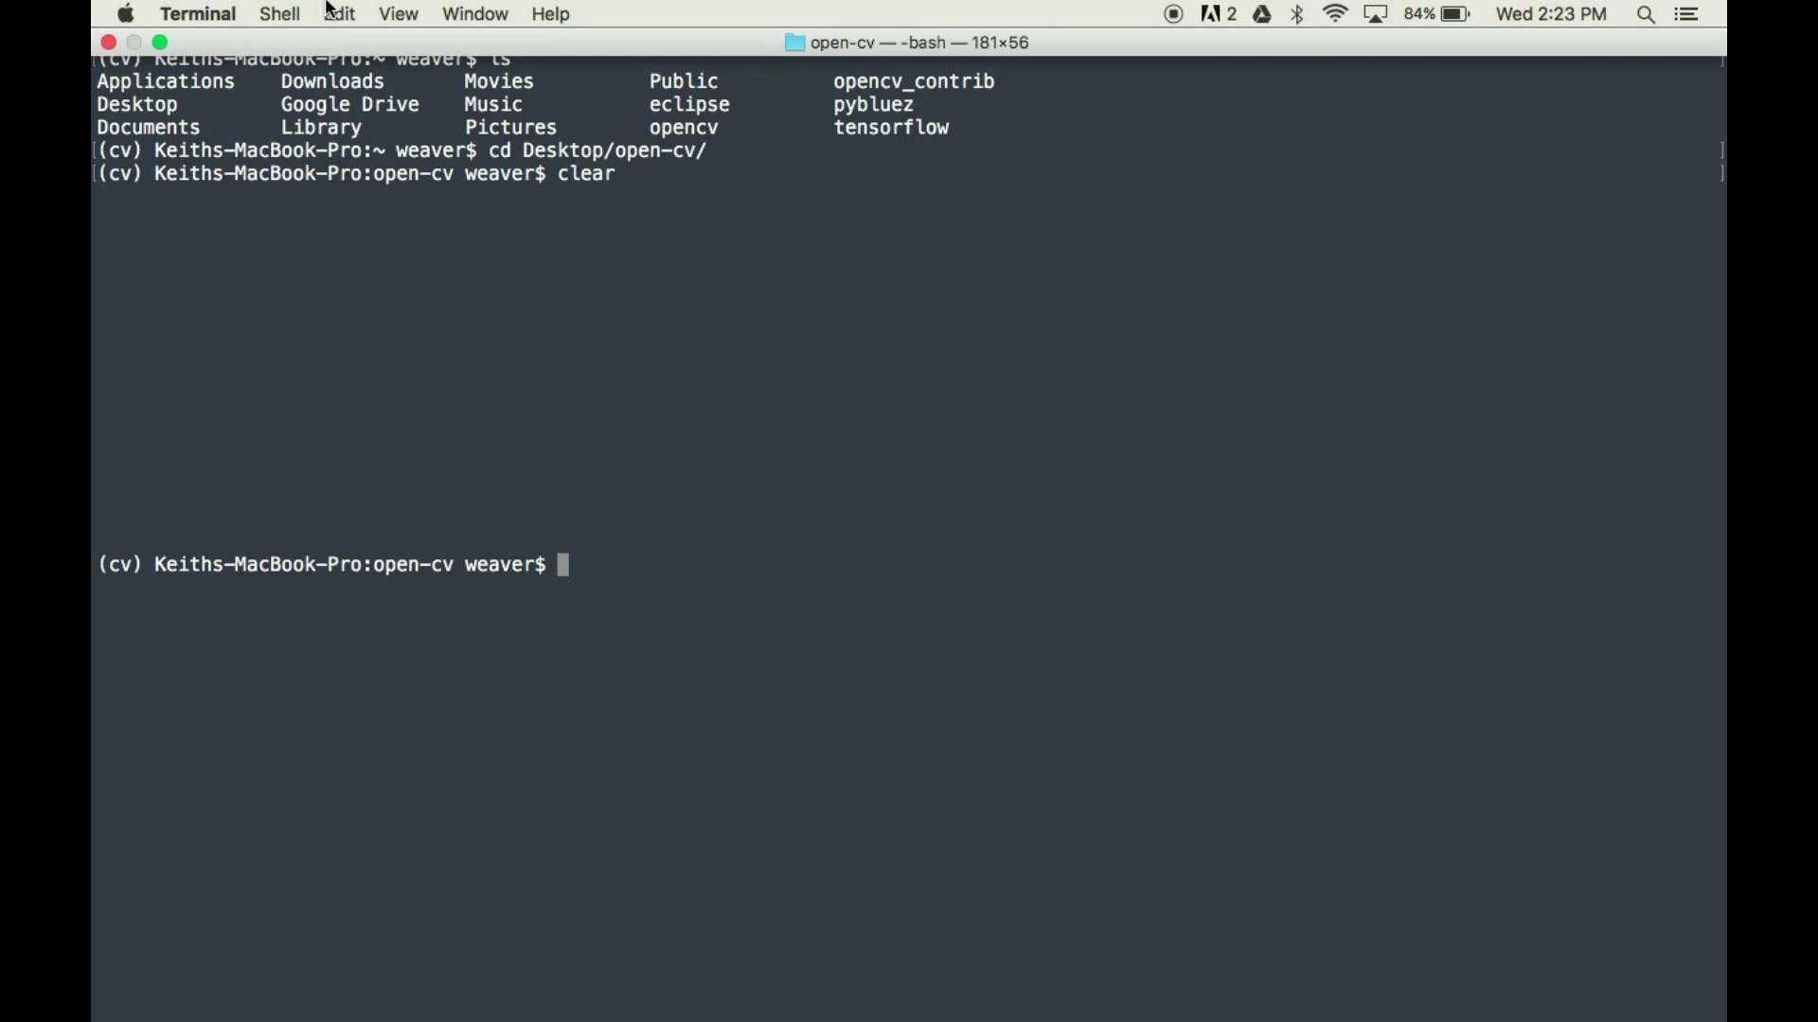
click(154, 42)
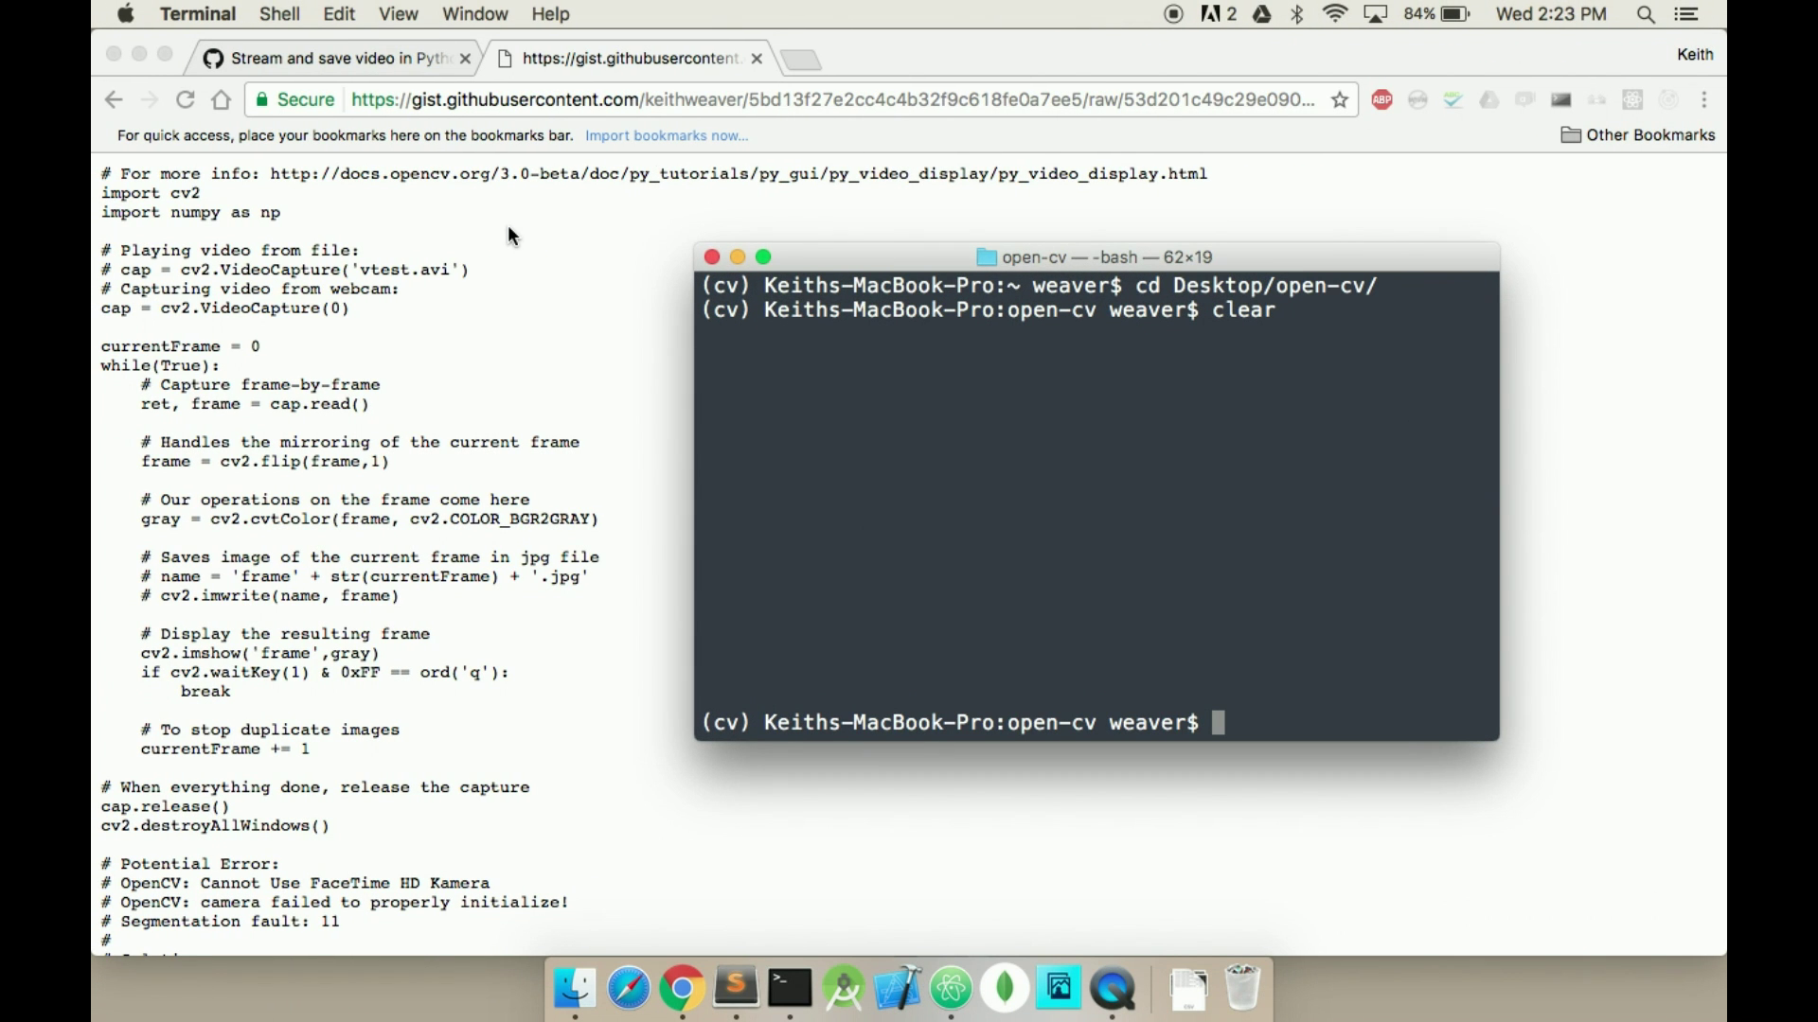
text(clear)
Clear the screen, run python stream.py, and rerun it after the cvtColor error
key(Return)
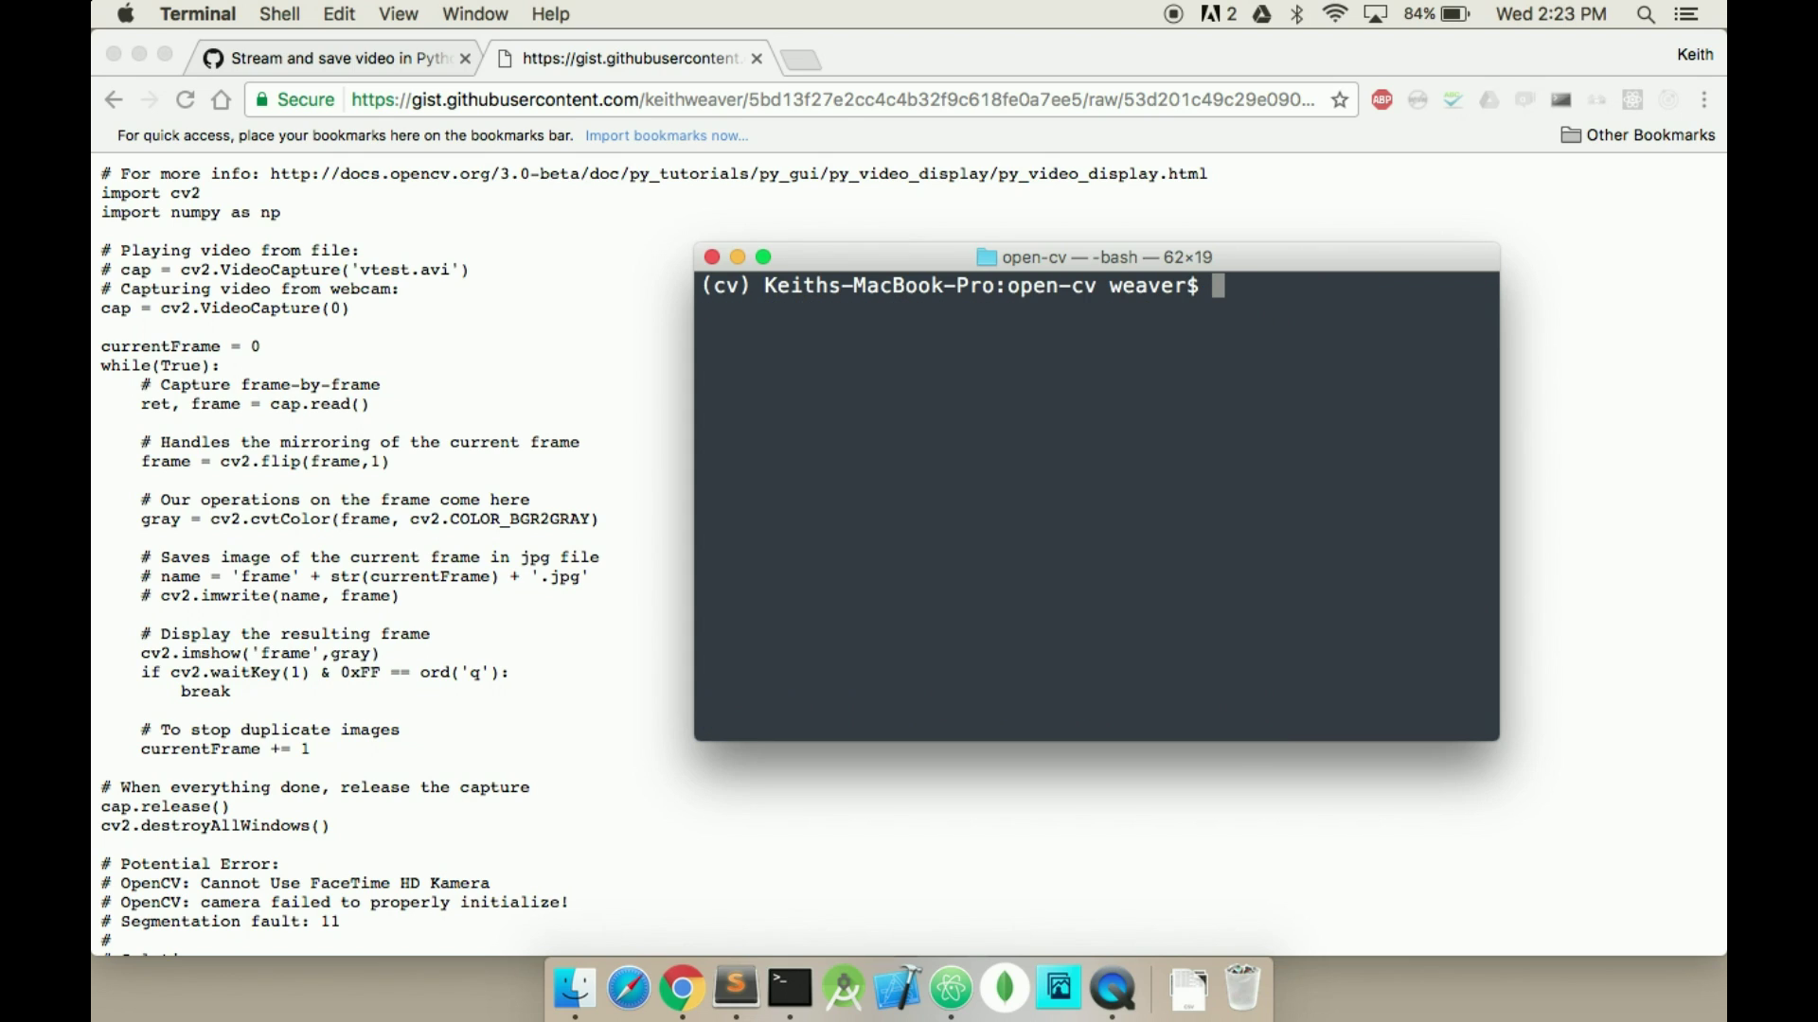
text(p)
text(ython s)
text(trem)
key(BackSpace)
key(Tab)
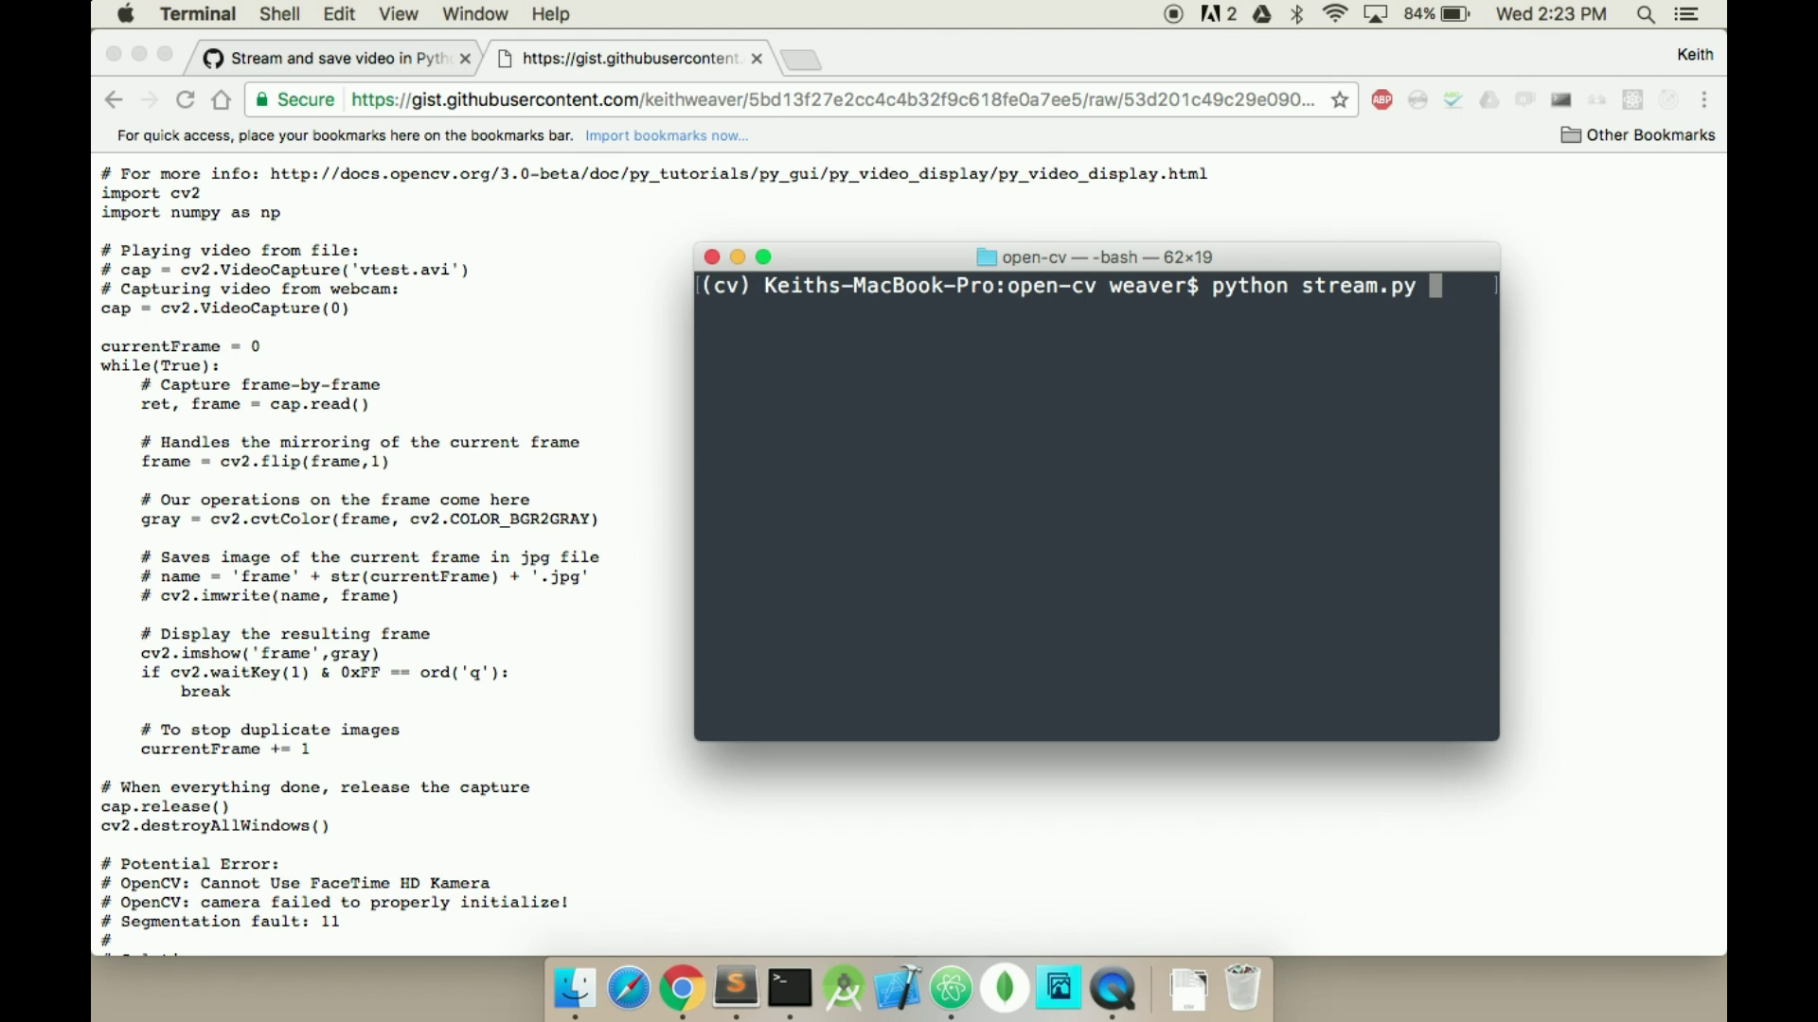
key(Return)
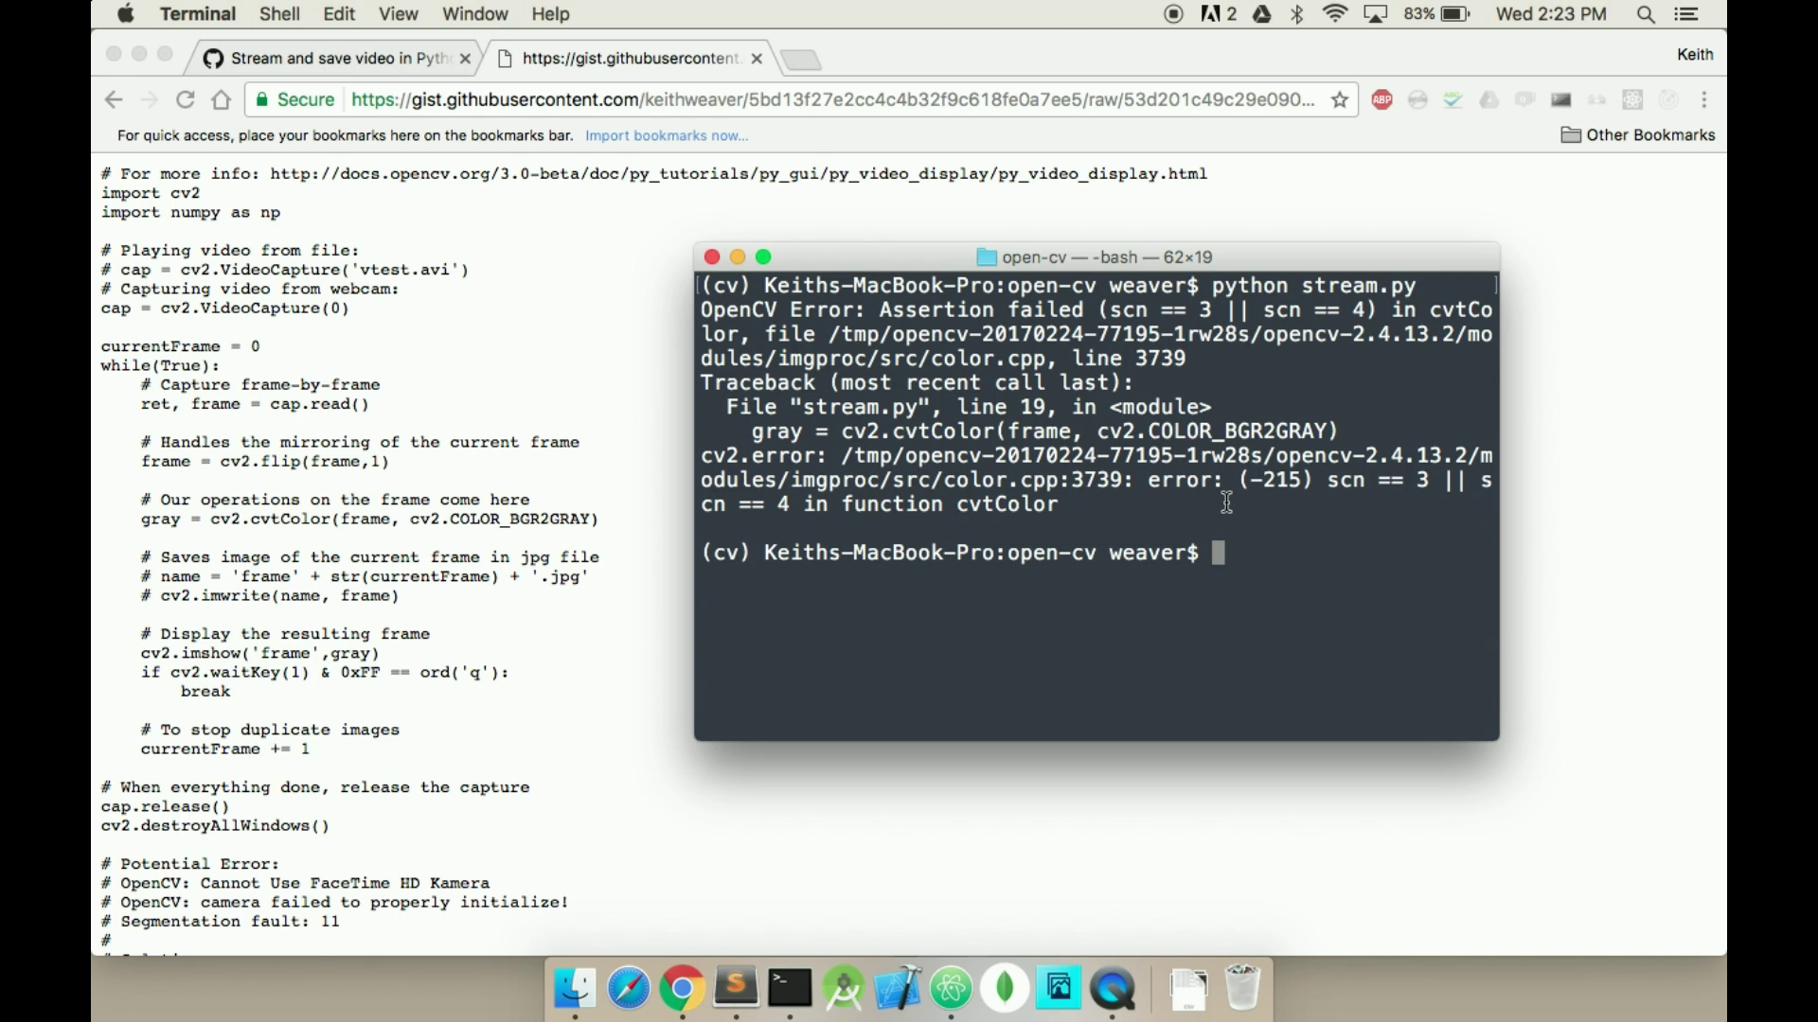
key(Up)
key(Return)
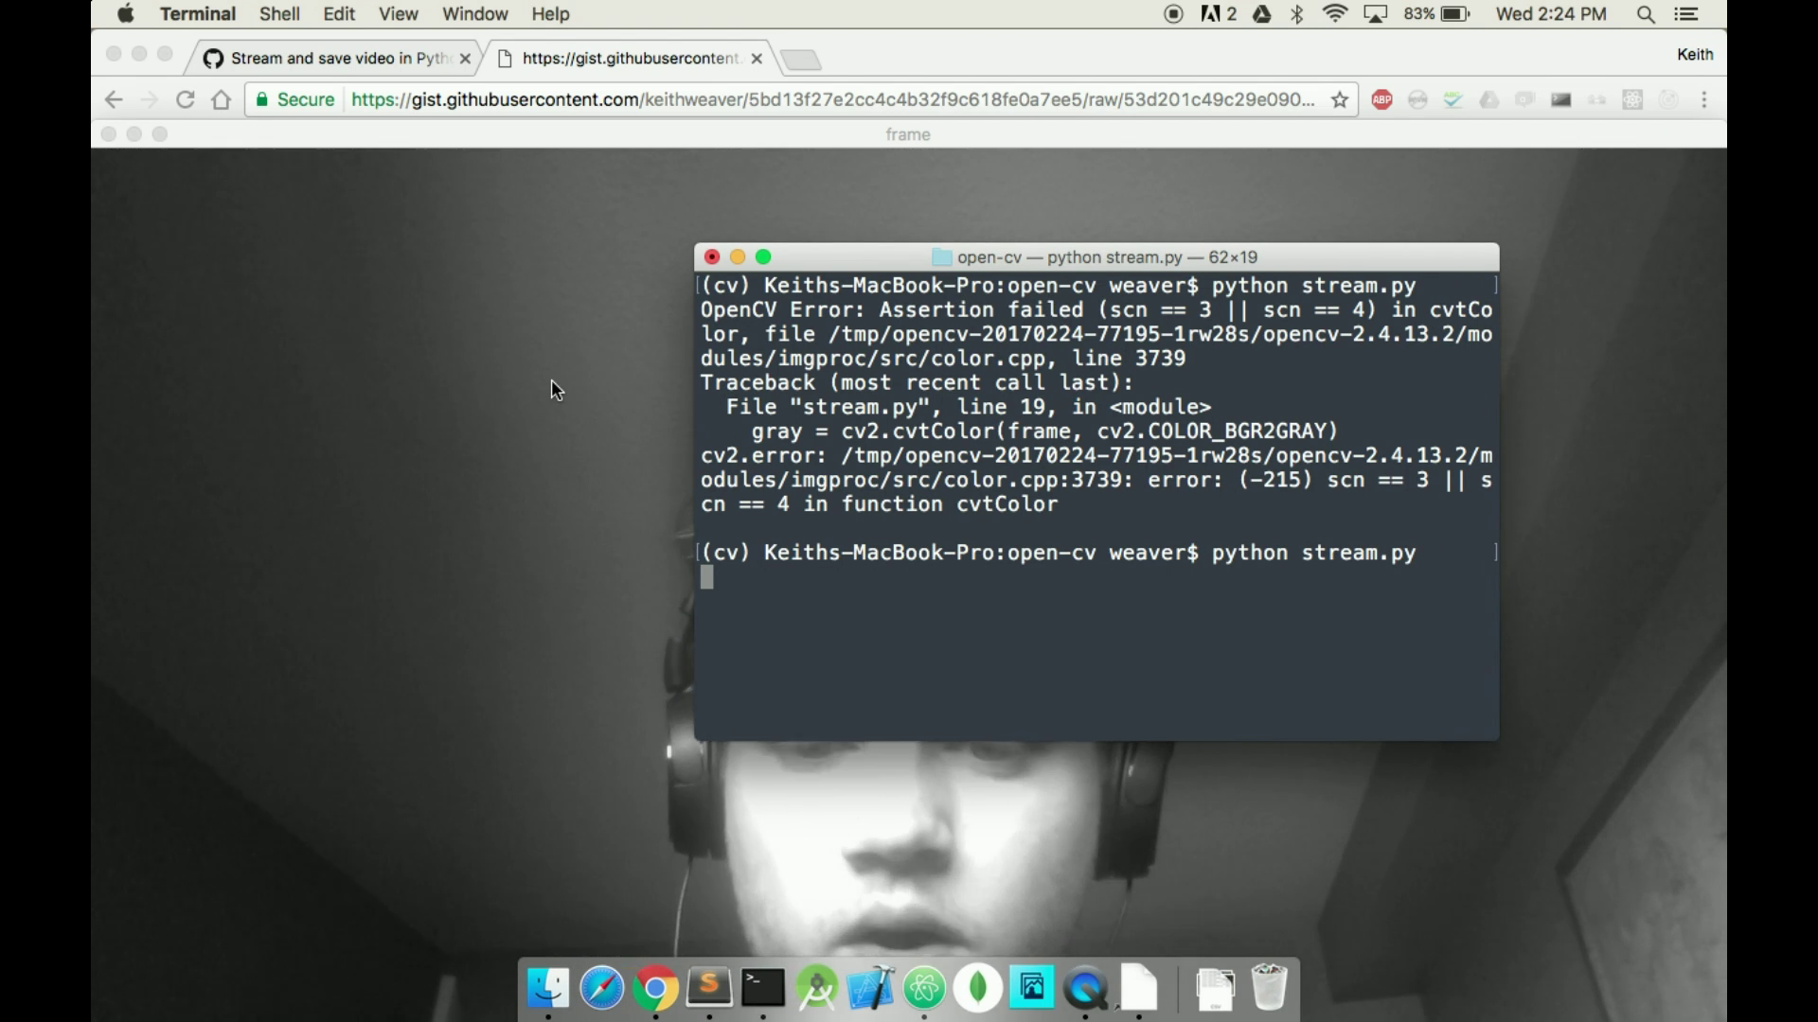
Focus the grayscale 'frame' window and quit the stream with q
click(677, 348)
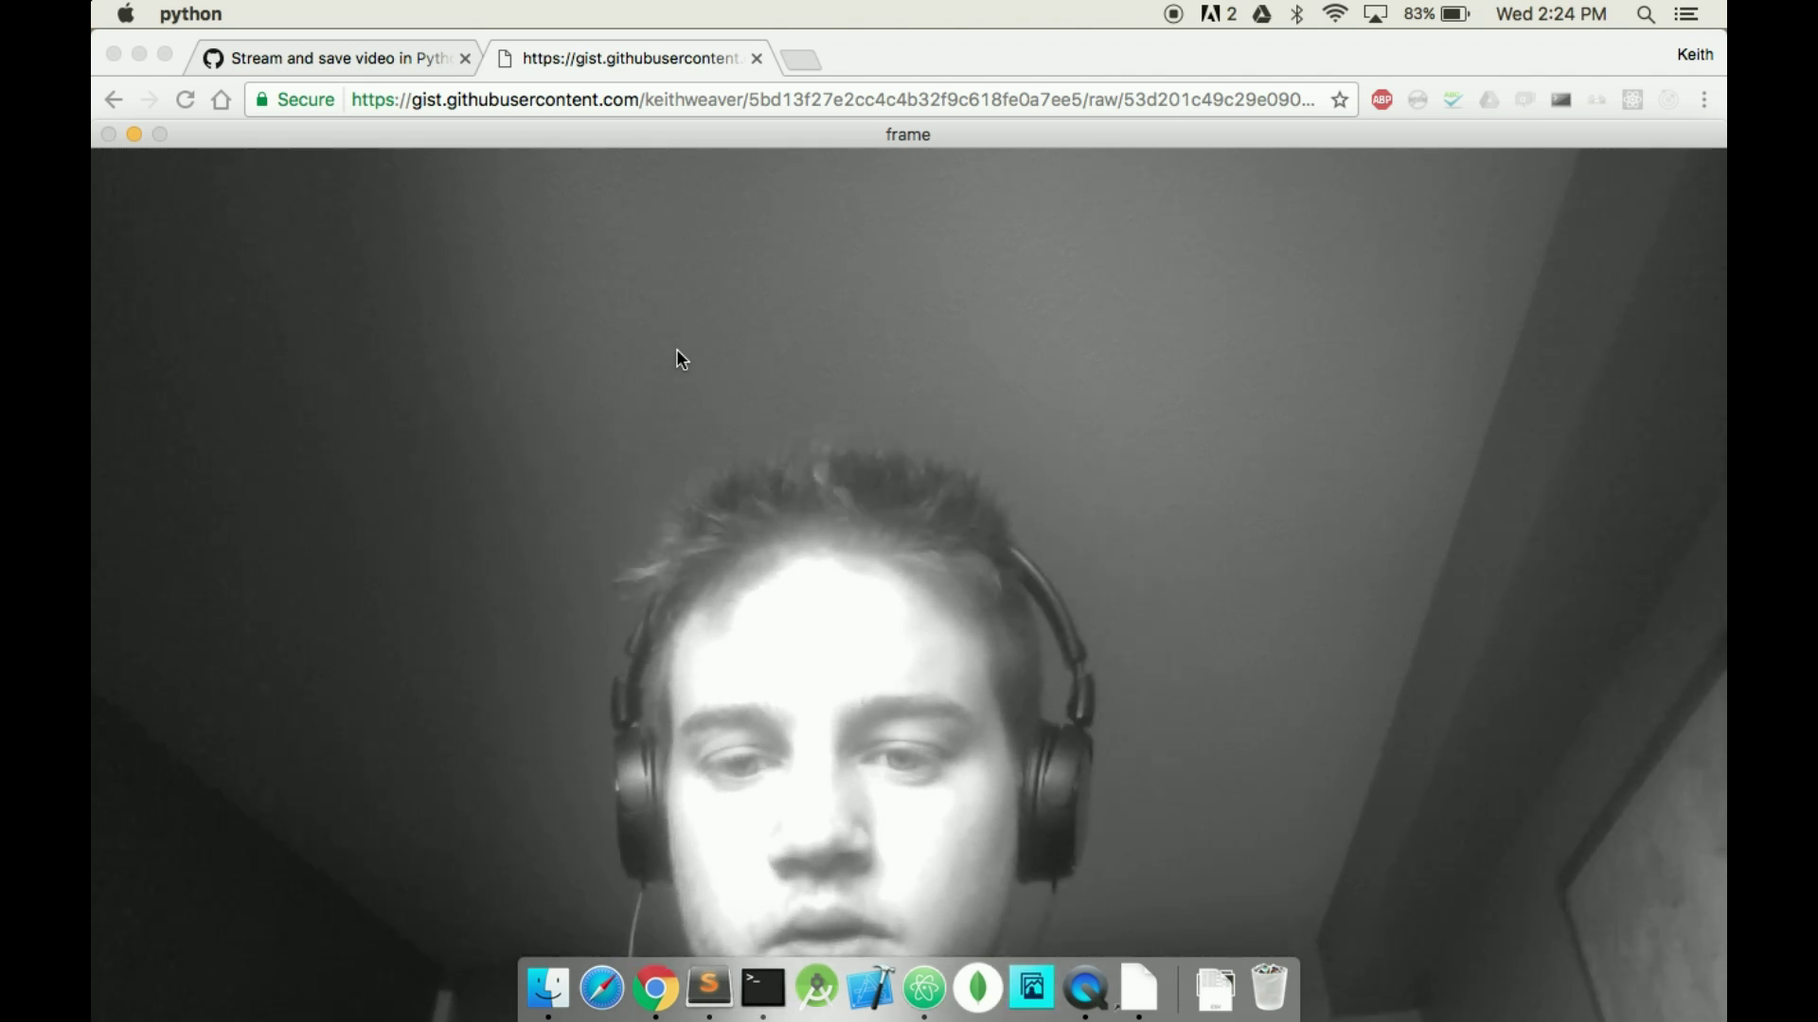
key(q)
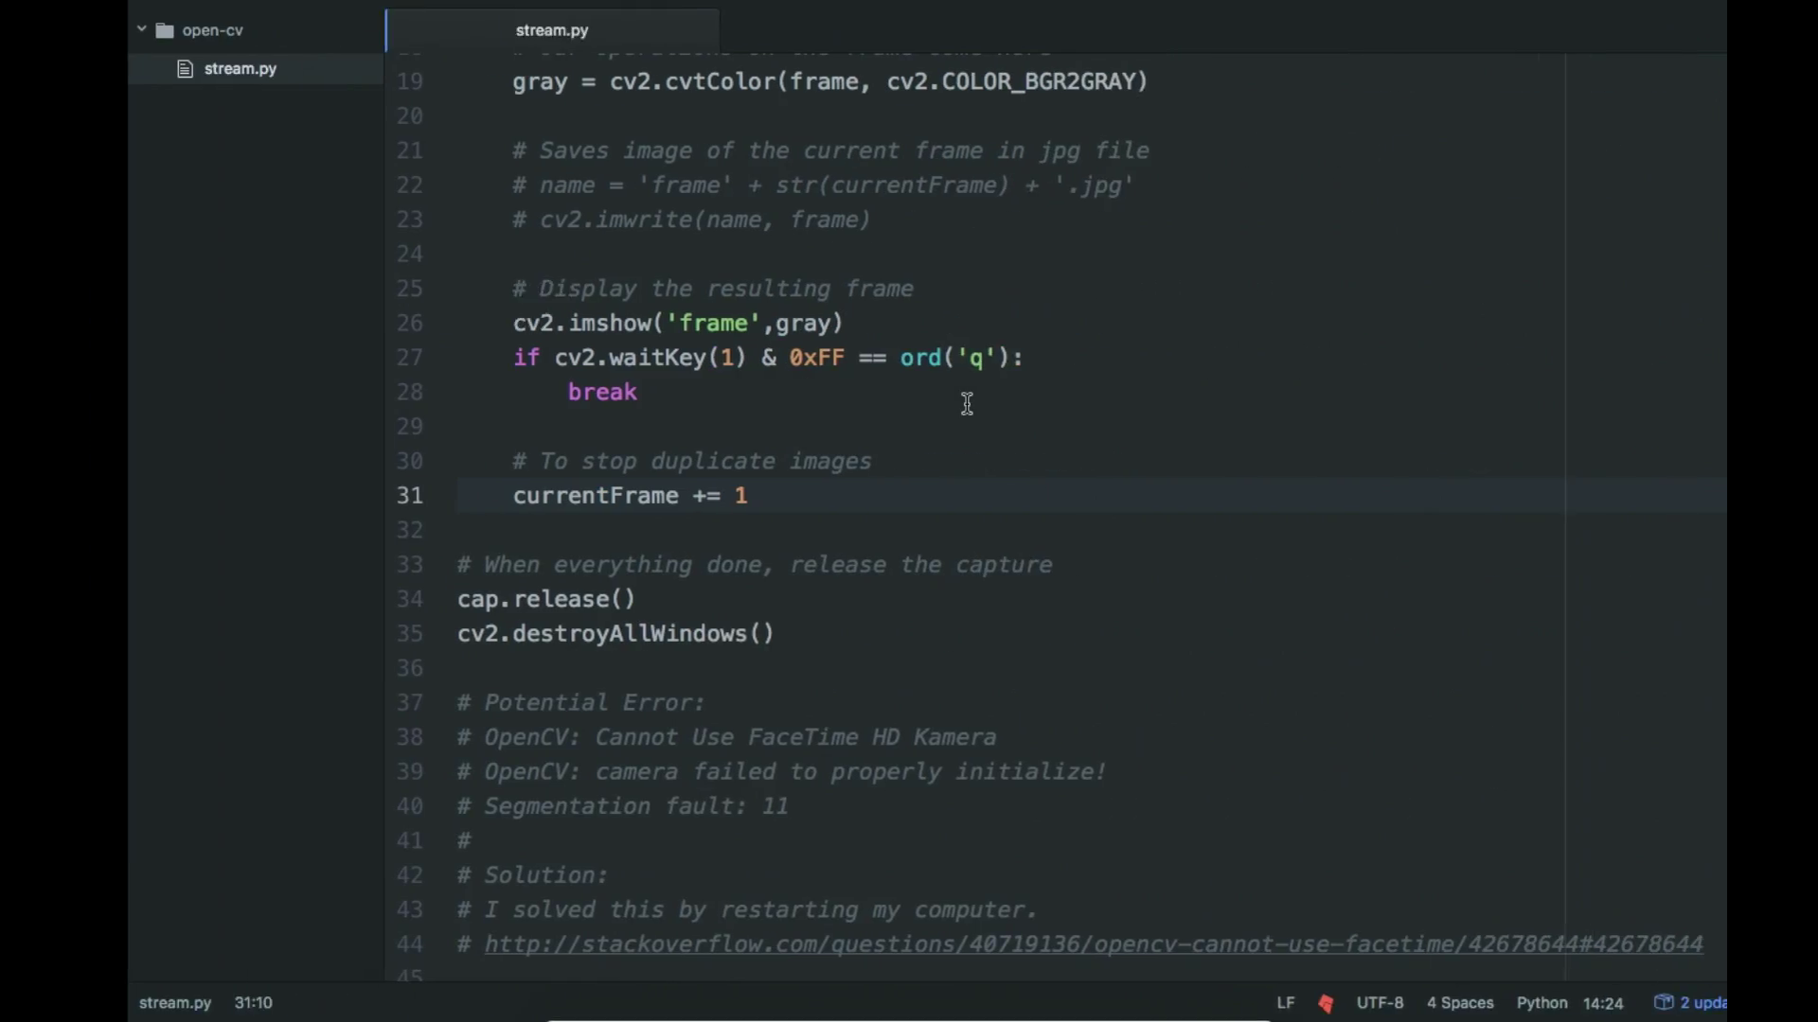
scroll(449, 327, up, 3)
Comment out the gray = cv2.cvtColor conversion on line 19
click(426, 386)
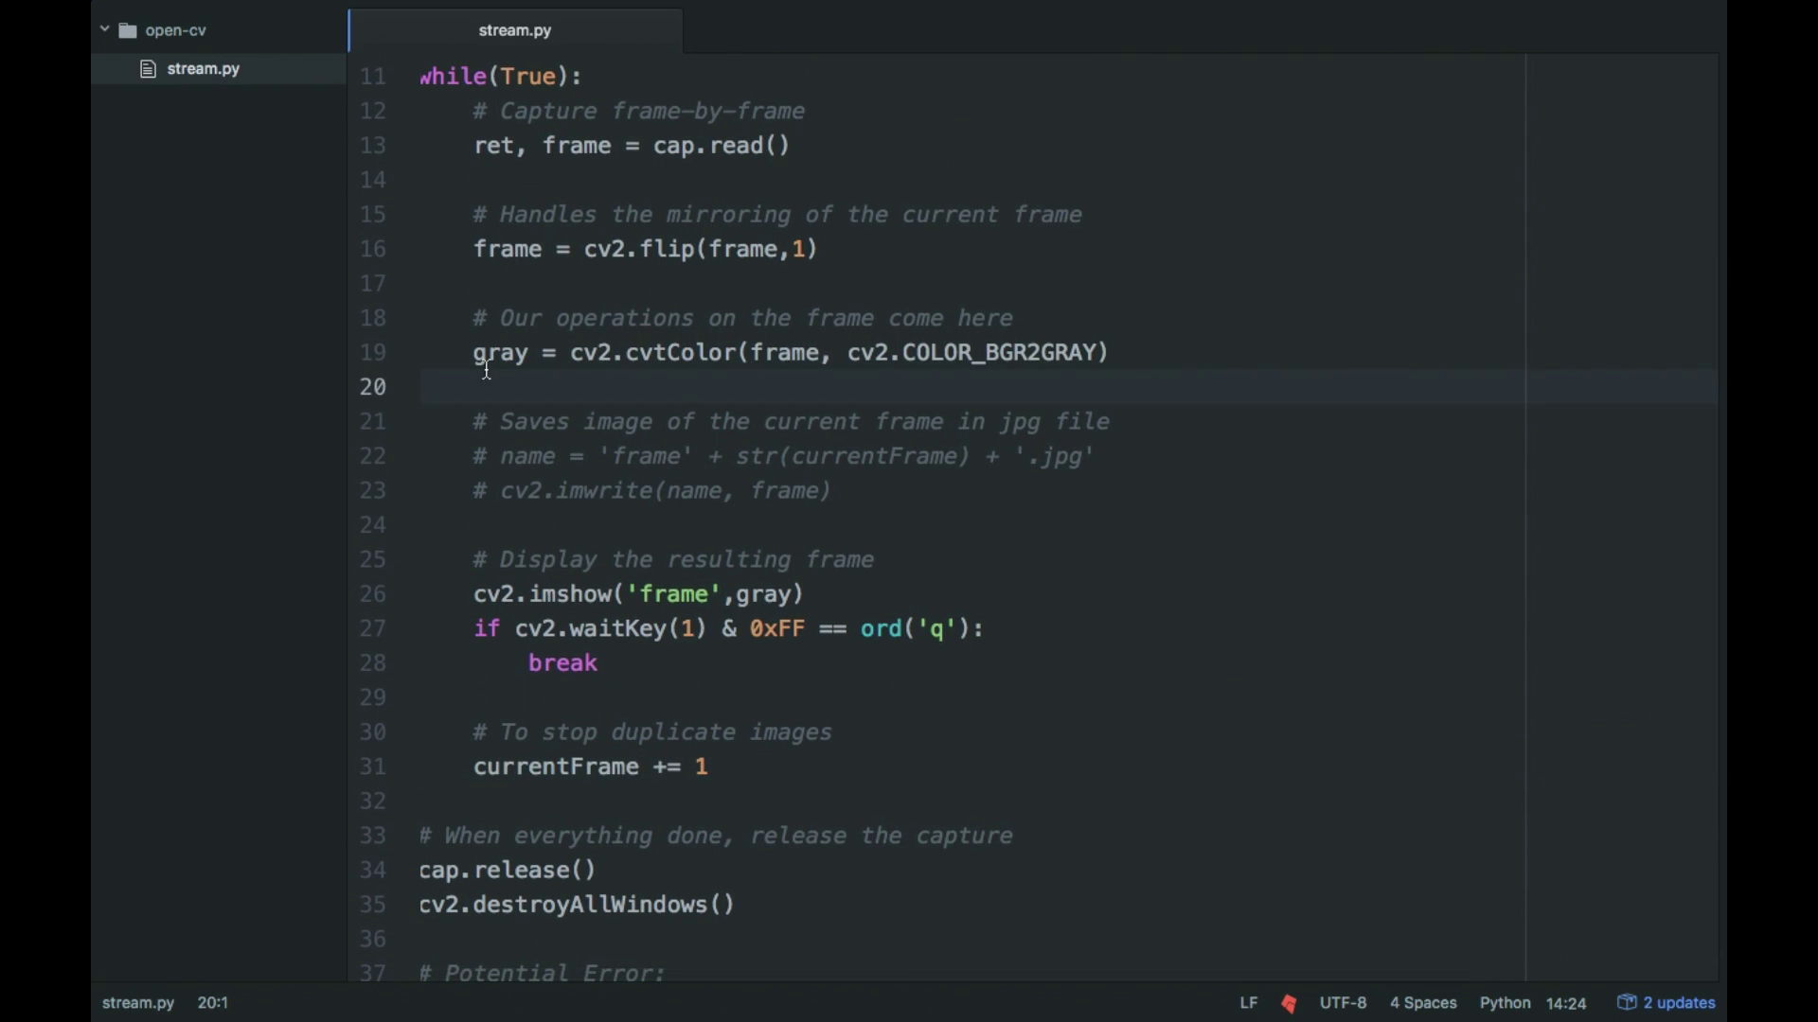
click(589, 353)
key(Left)
key(Left)
key(Left)
click(483, 354)
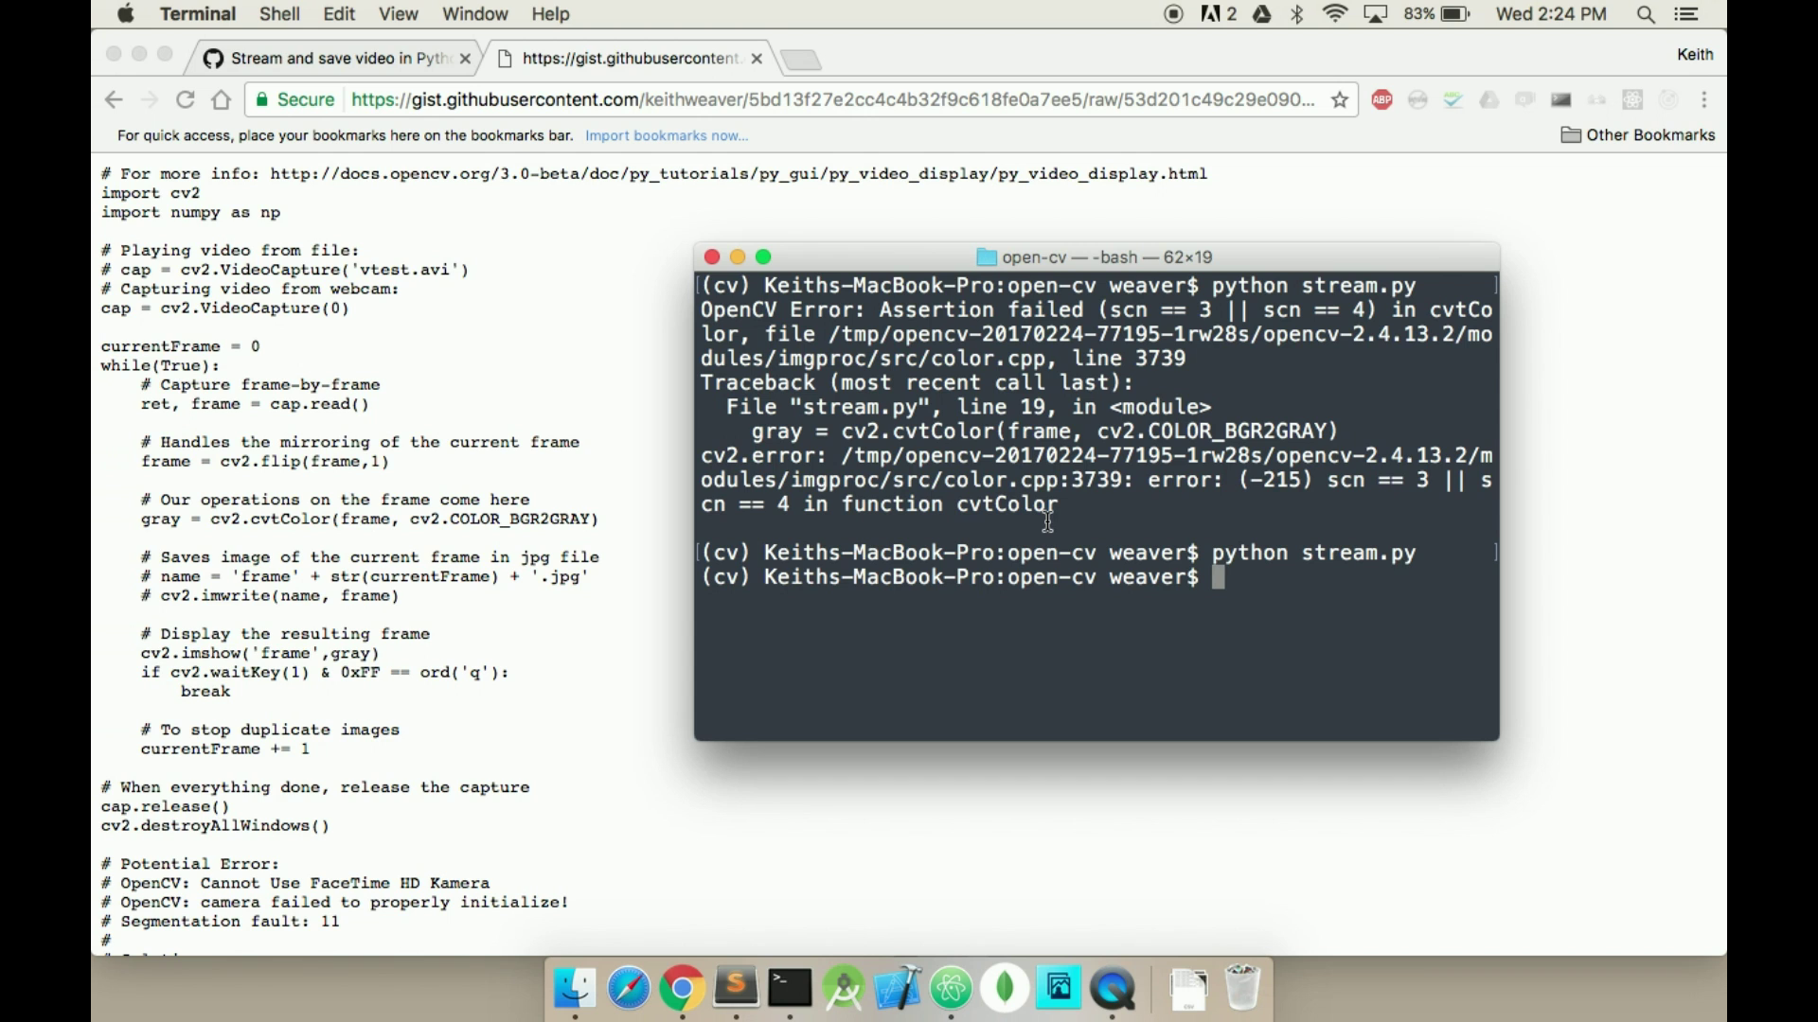
Rerun the script, hit the 'gray' not defined error, and select gray on line 26
key(Up)
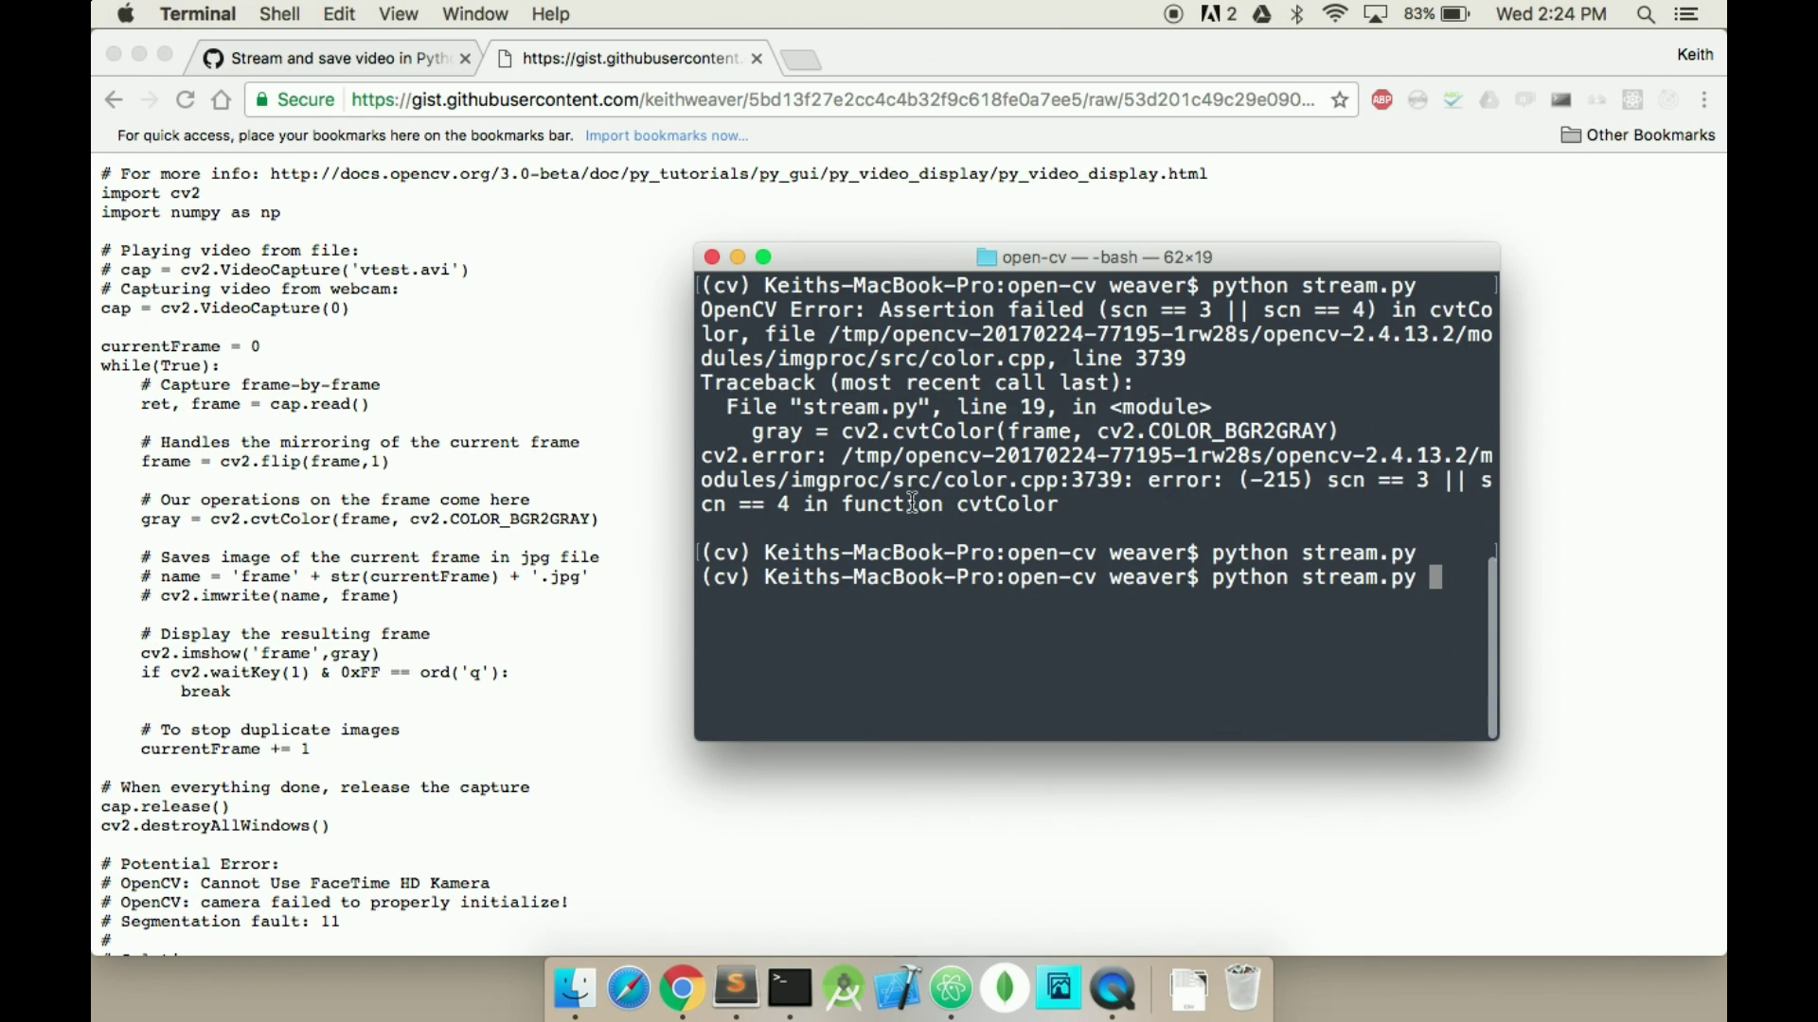
key(Return)
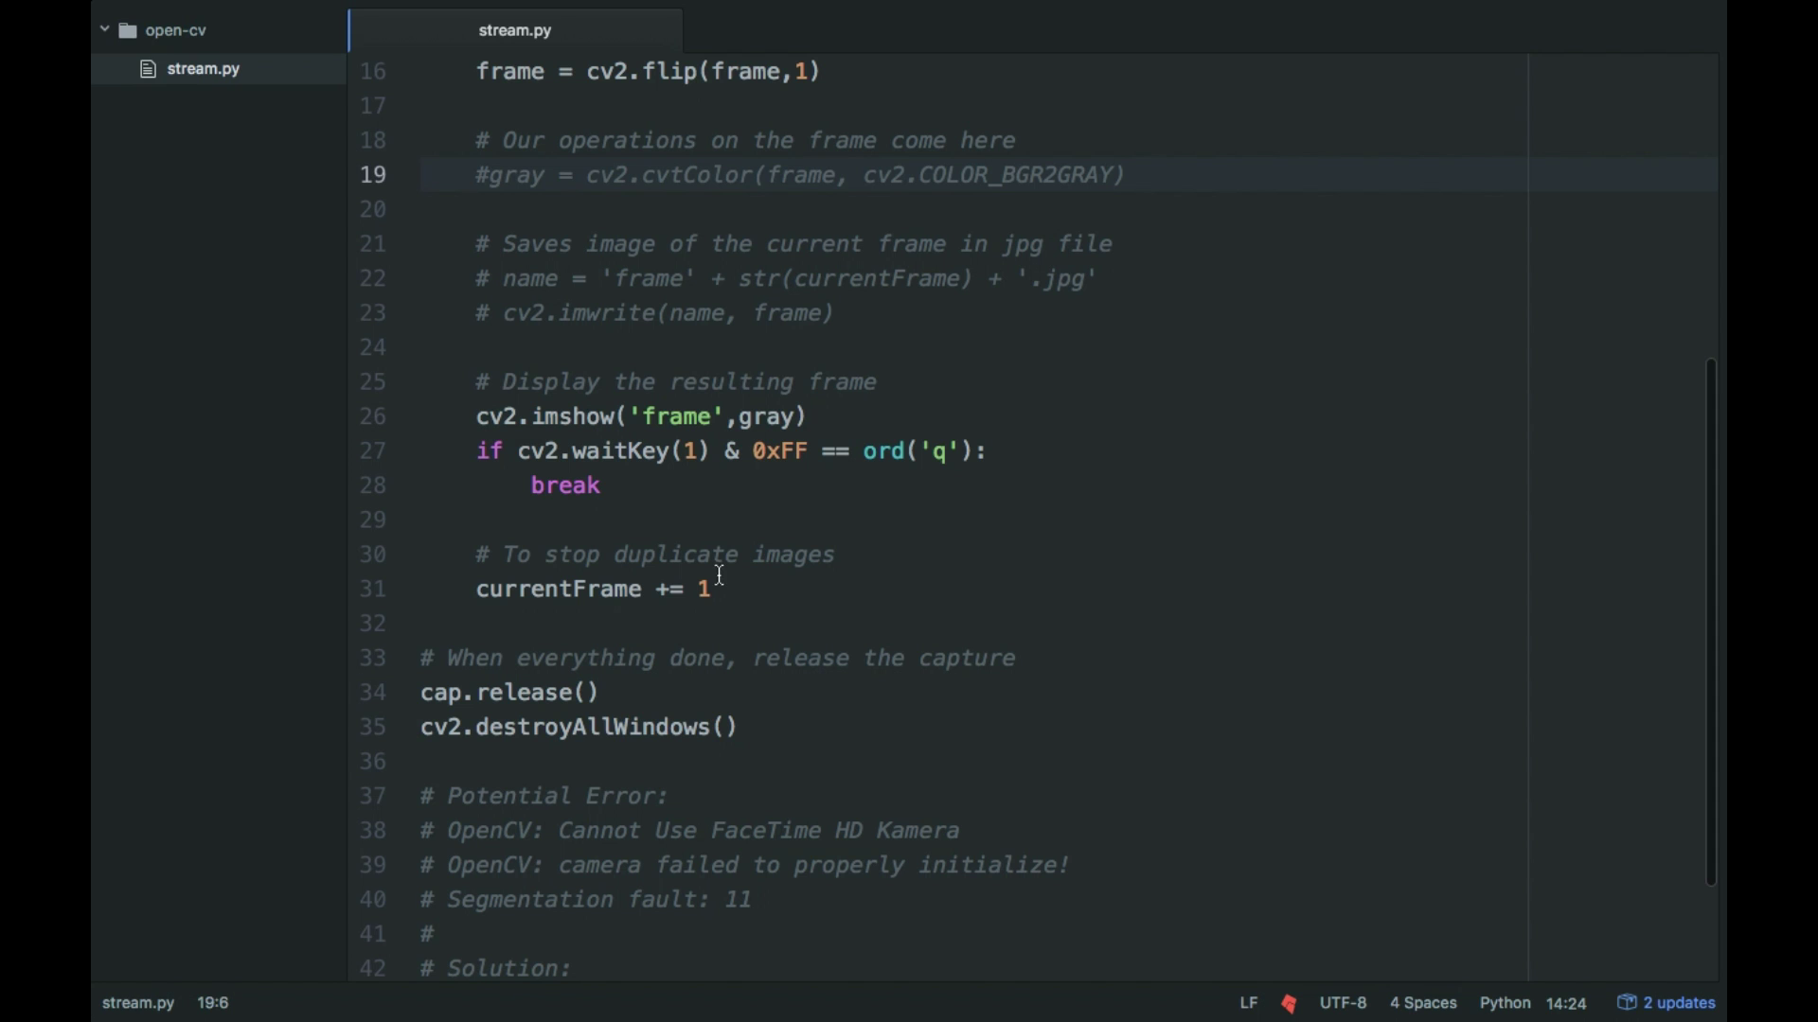
click(770, 421)
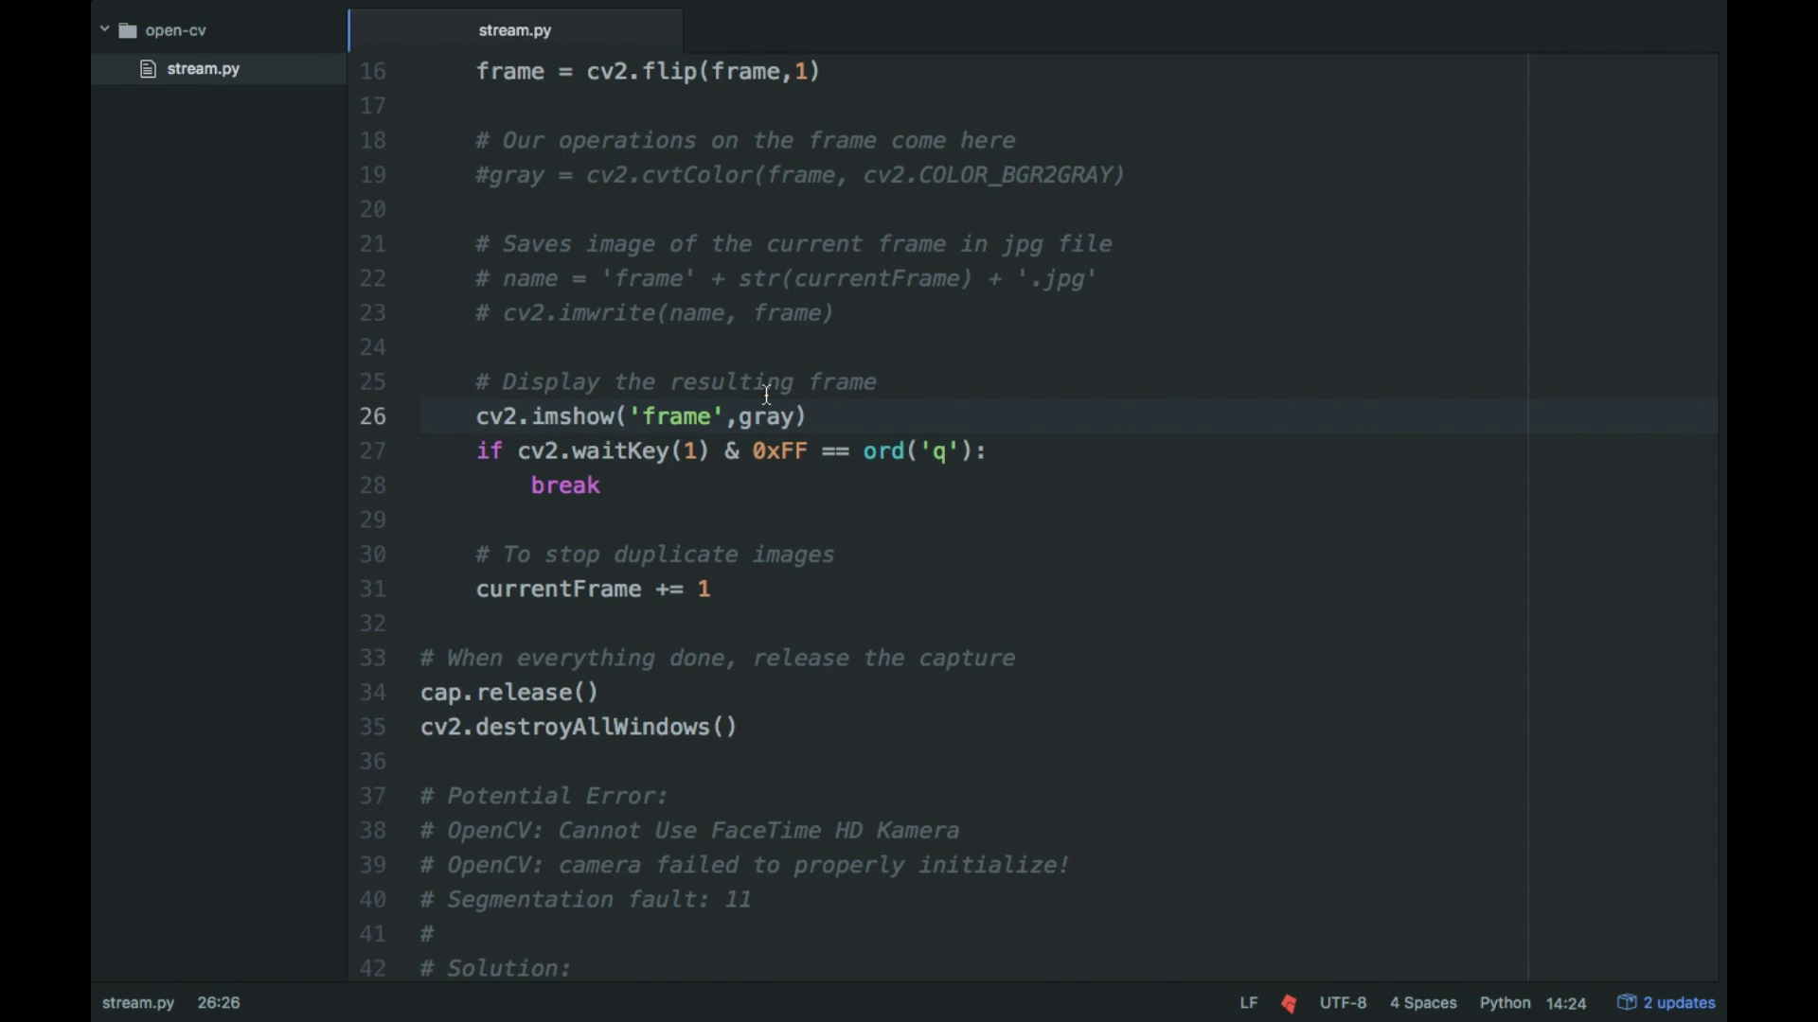
double_click(770, 416)
text(frame)
Rerun python stream.py to view the colour webcam feed, then quit with q
key(Up)
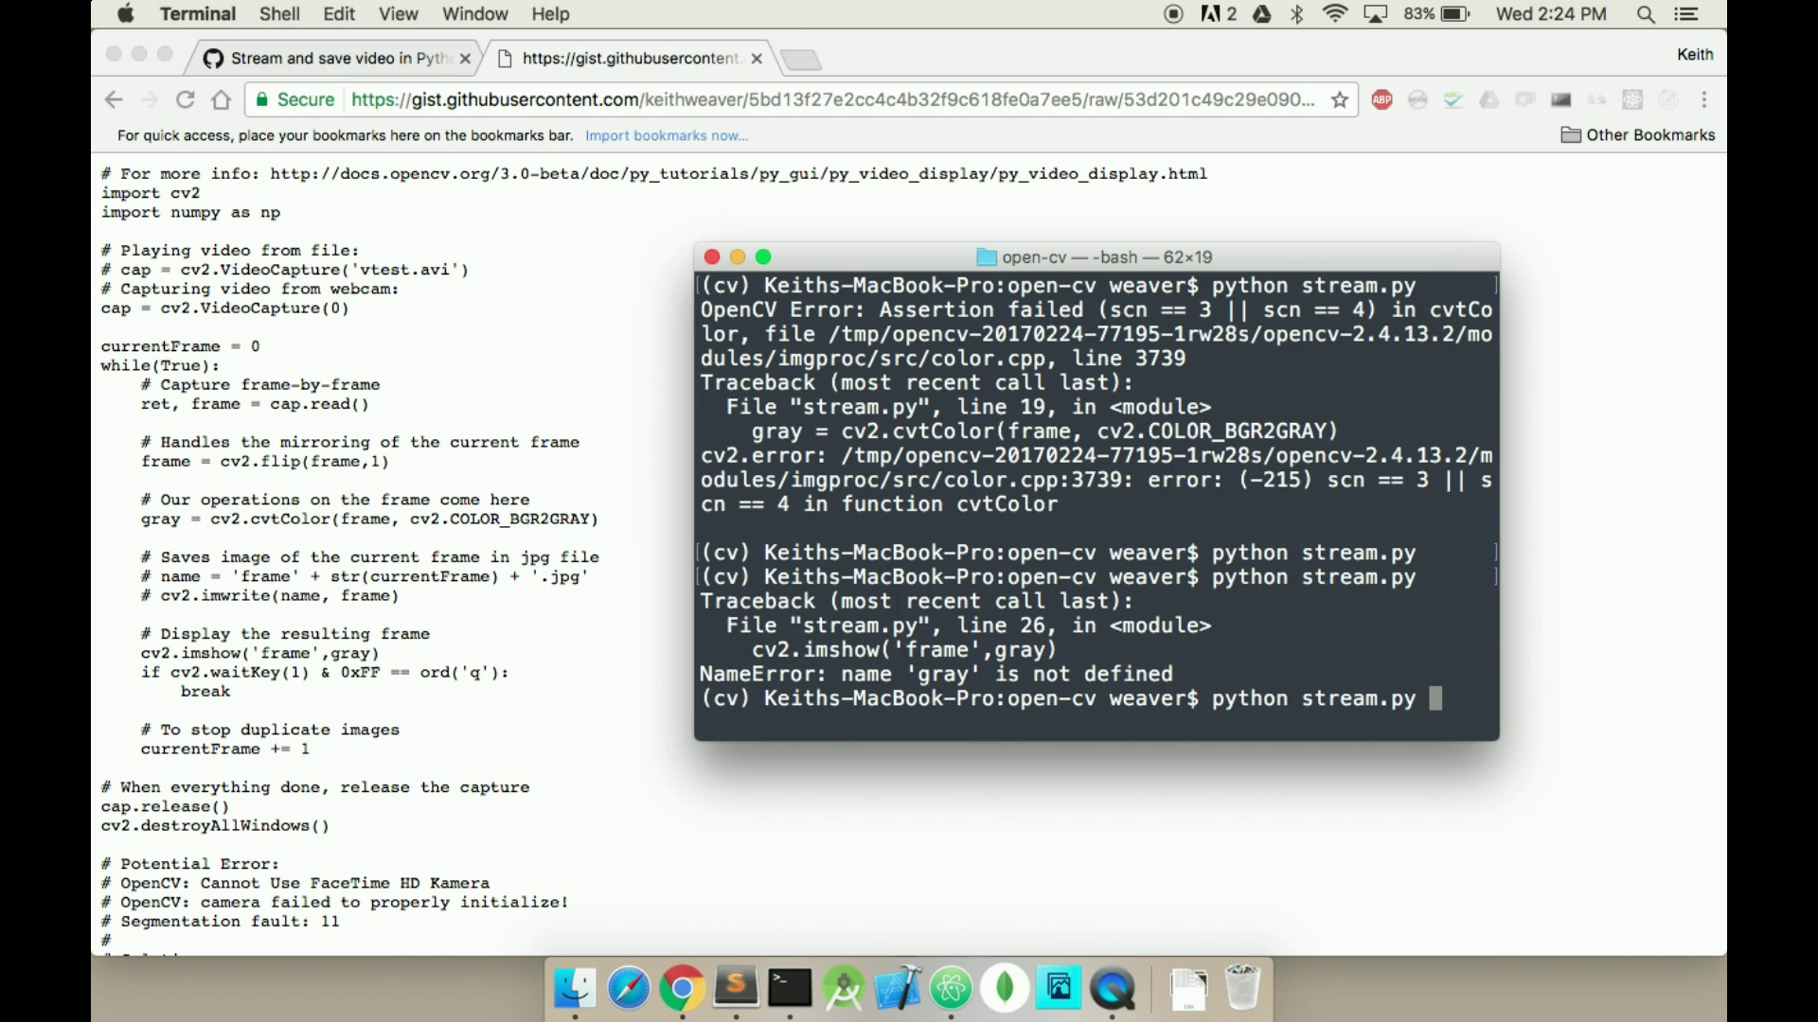
key(Return)
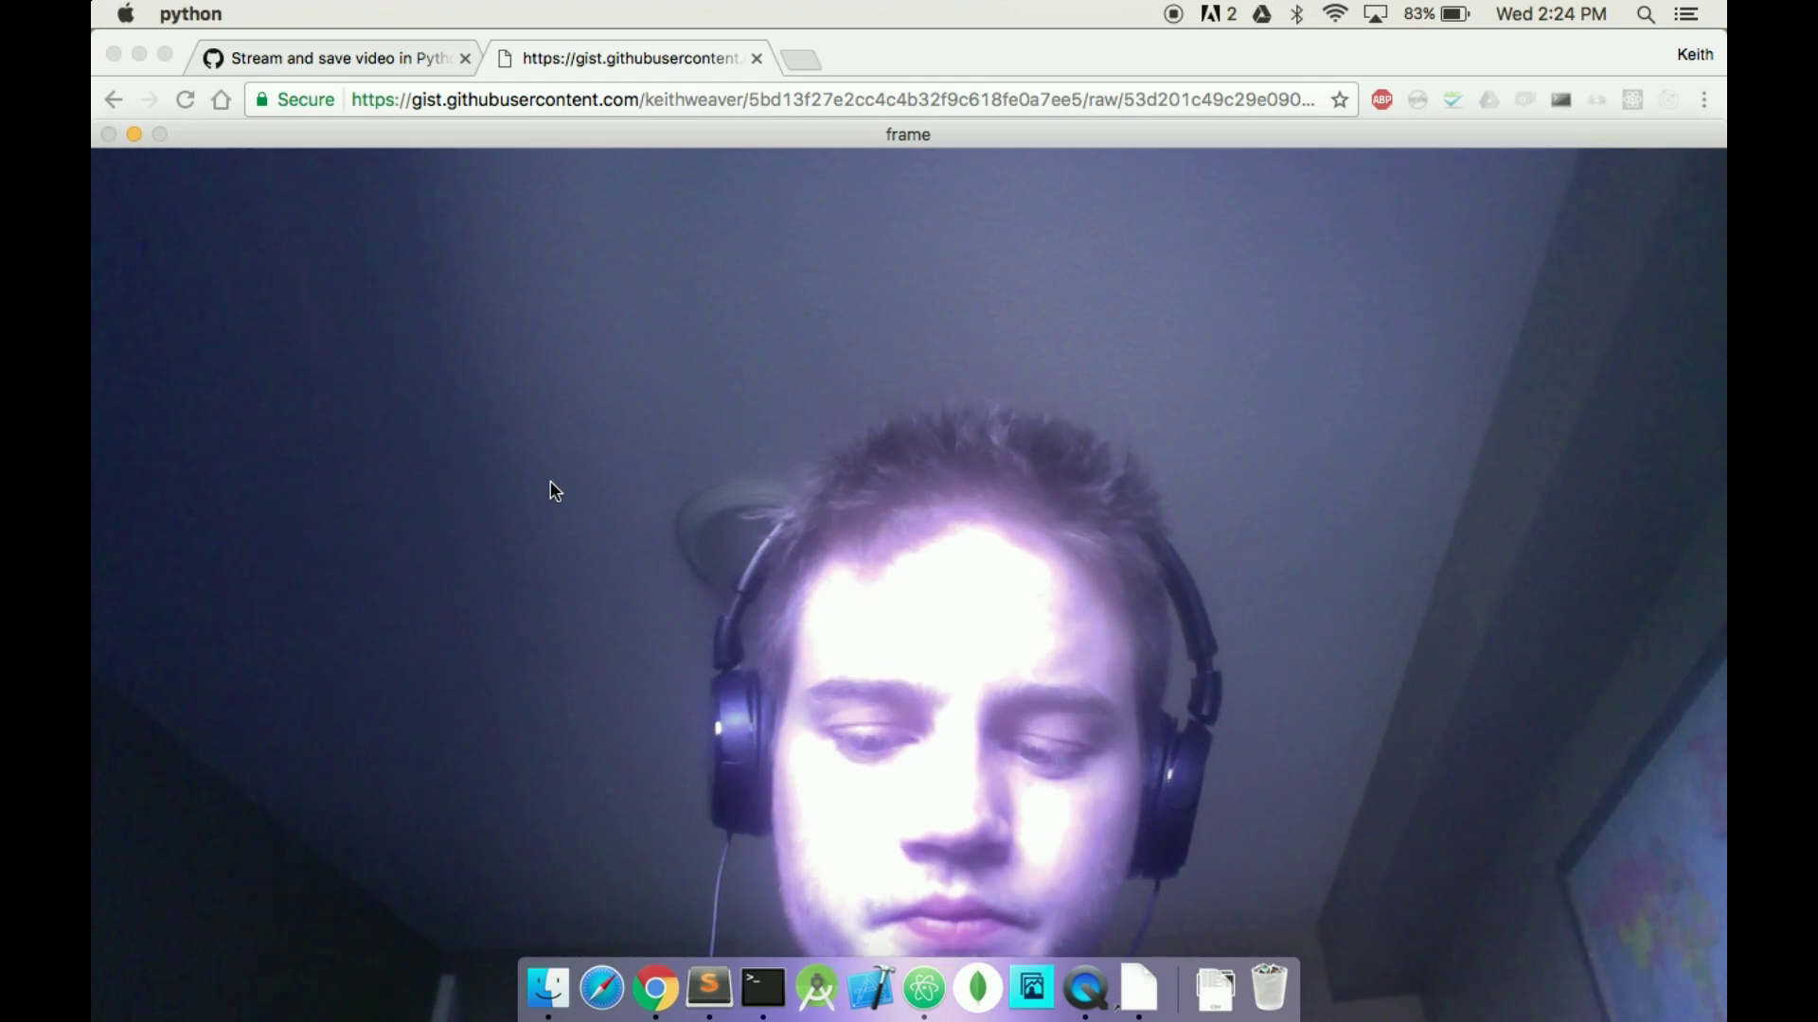
key(q)
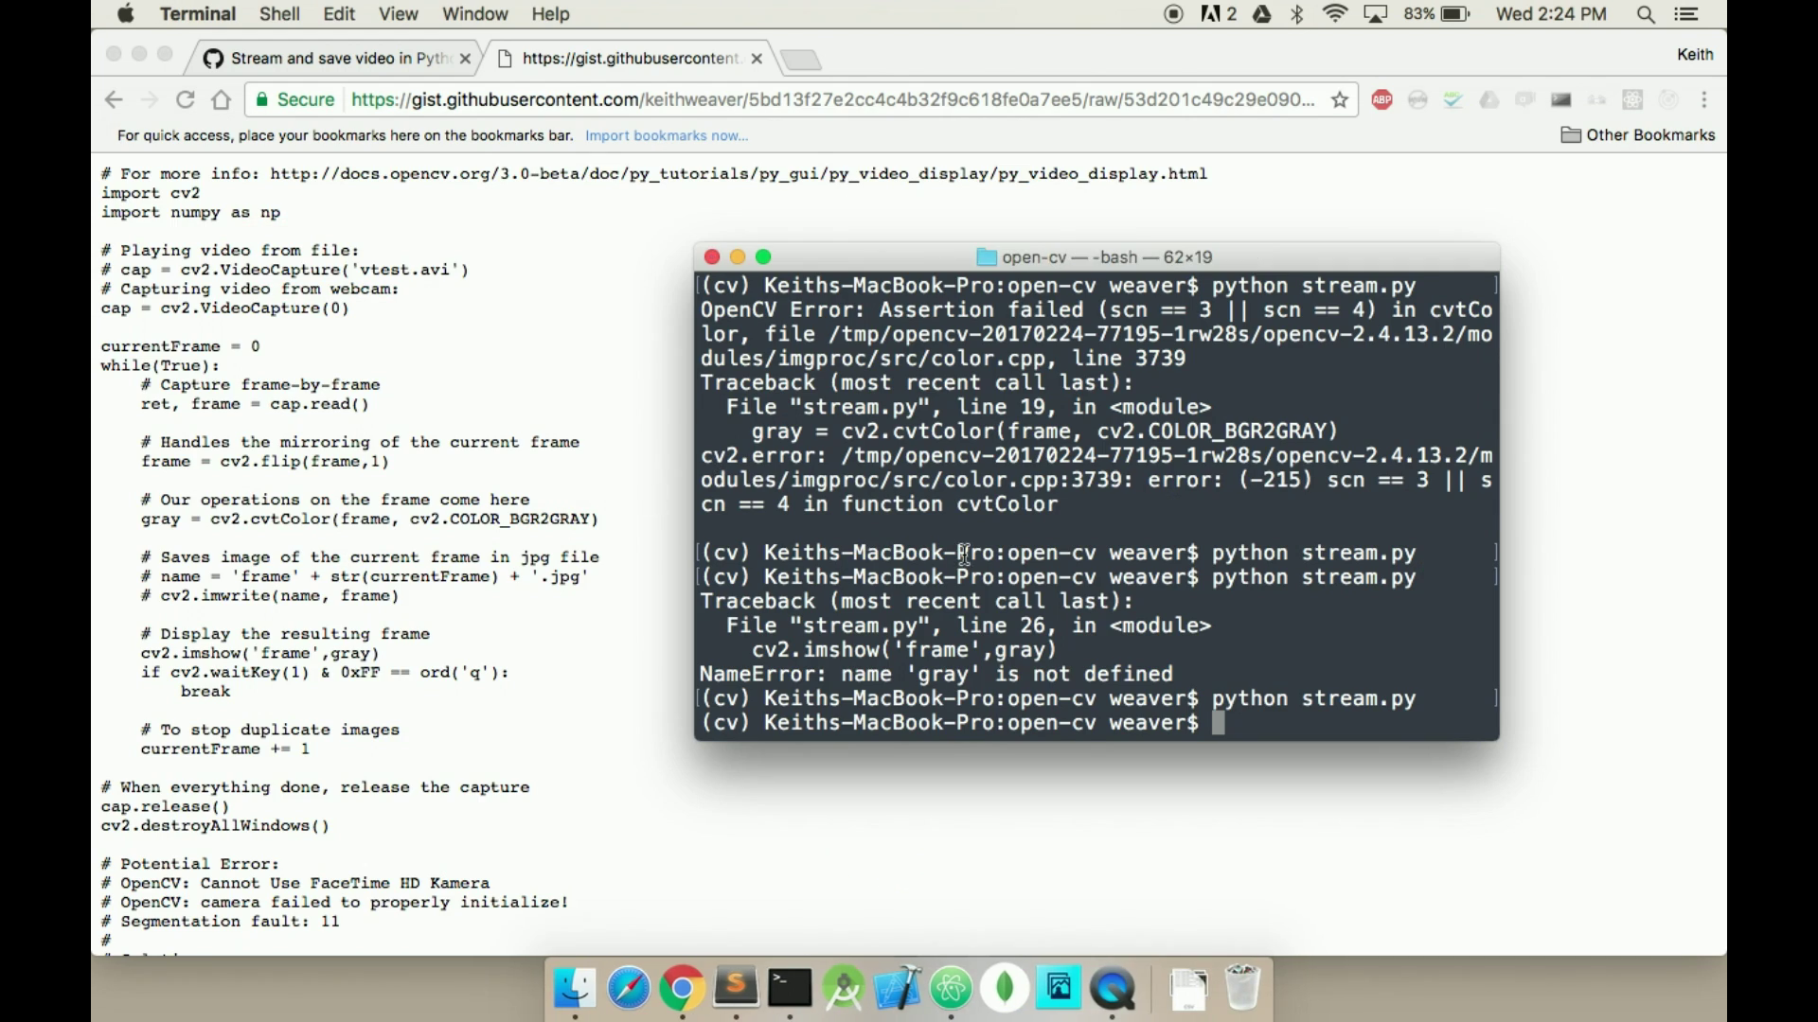